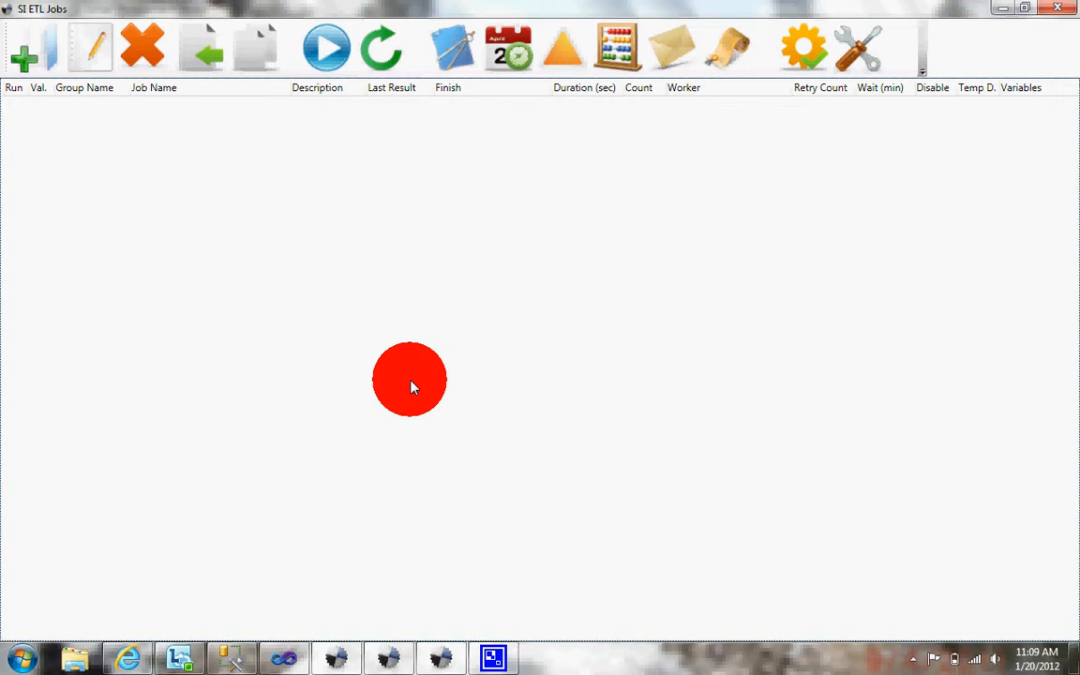
Create a new job named Redmond Weather with the description "Webservice base weather forecast" and assign it to Rest Group
{"action": "left_click", "coordinate": [52, 64]}
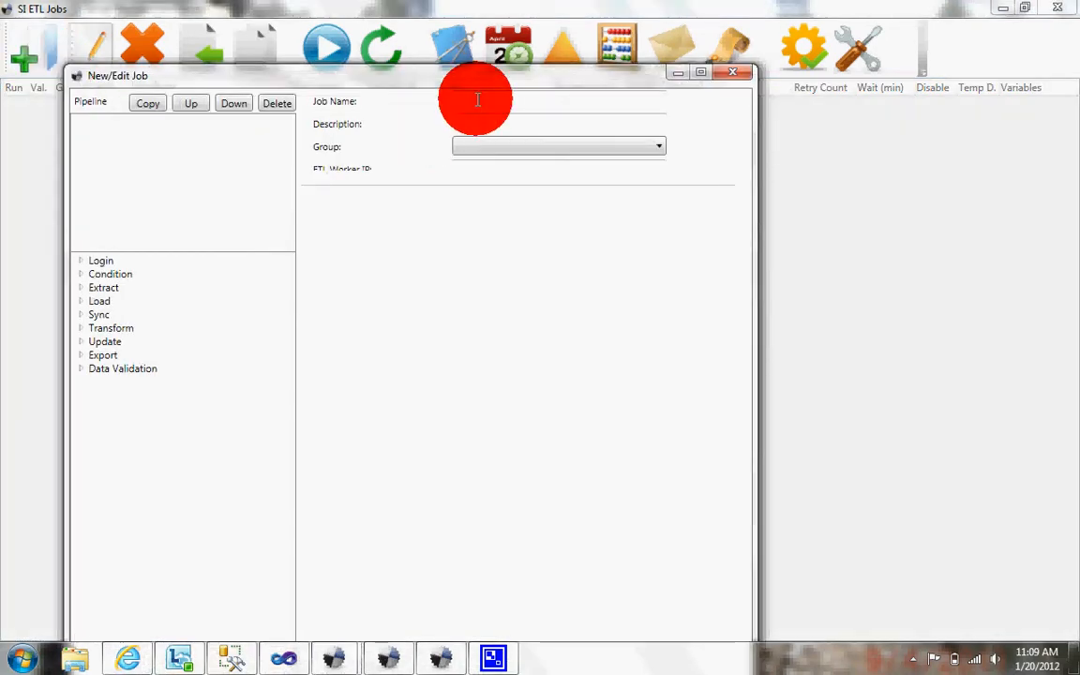
{"action": "left_click", "coordinate": [480, 99]}
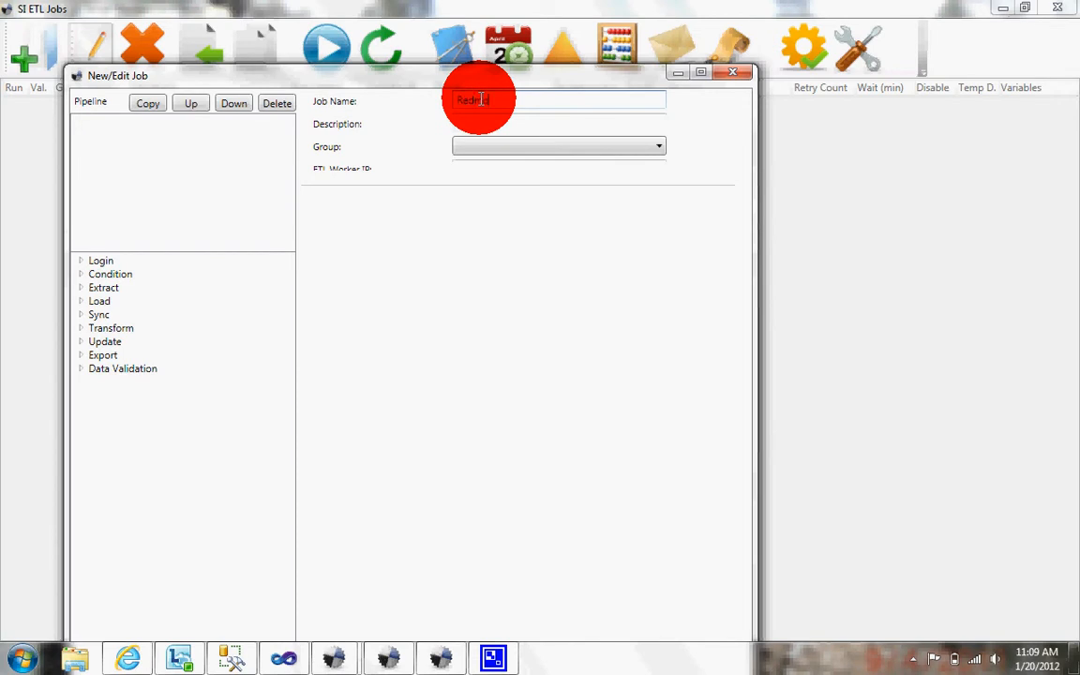
{"action": "type", "text": "Redmond Weather"}
{"action": "key", "text": "Tab"}
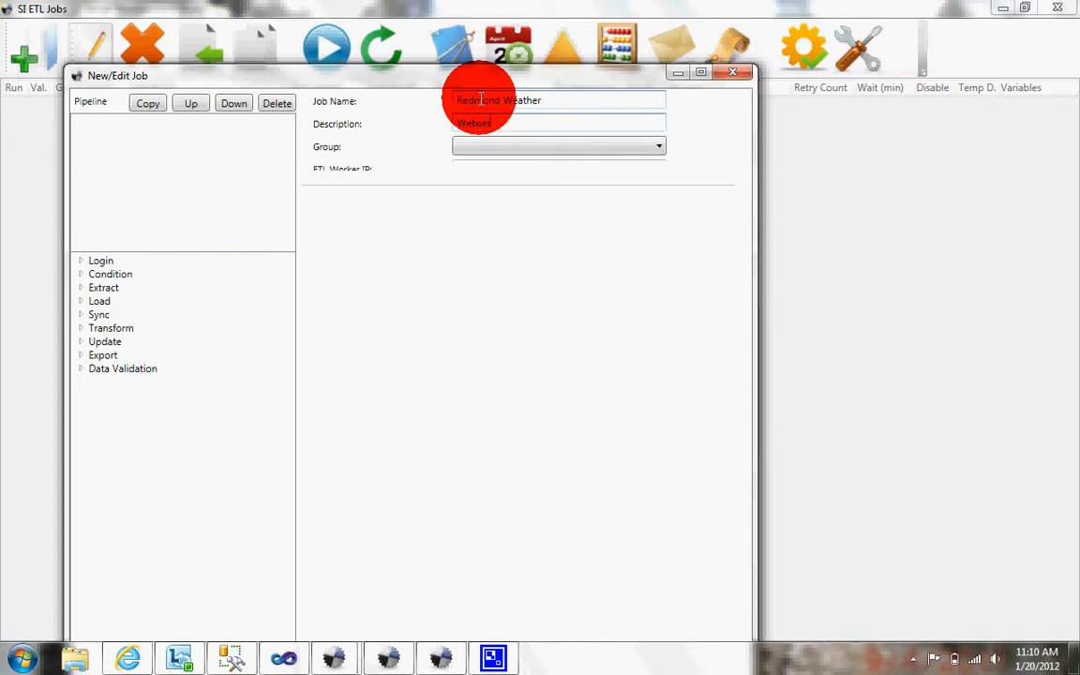
{"action": "type", "text": "Webservice base weather forecast"}
{"action": "left_click", "coordinate": [474, 146]}
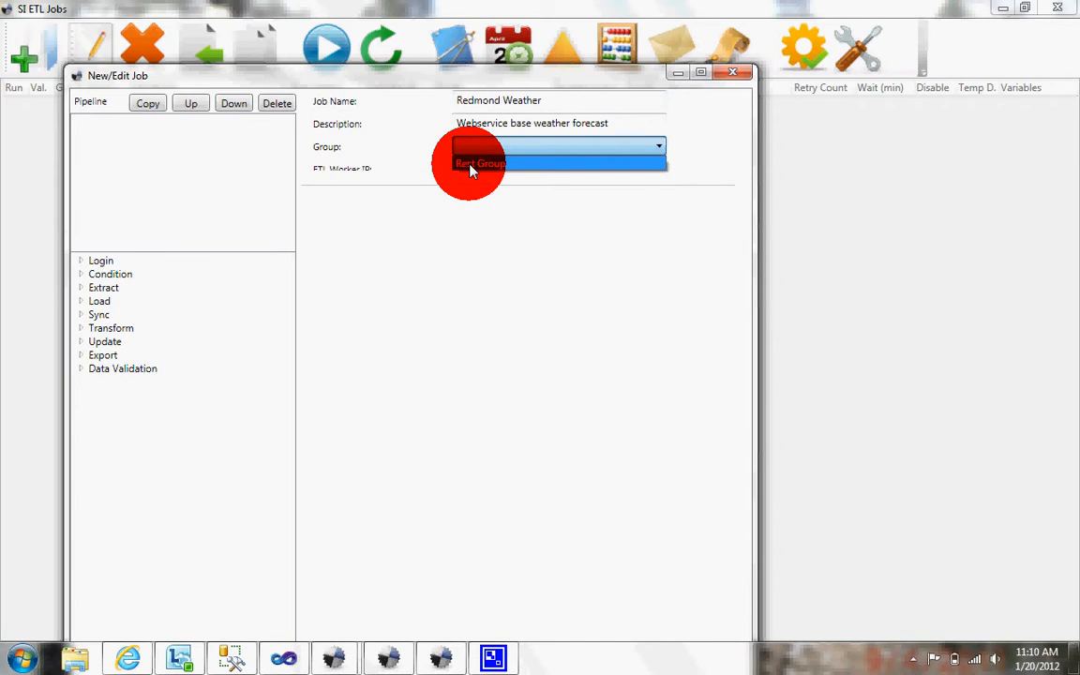
{"action": "left_click", "coordinate": [471, 166]}
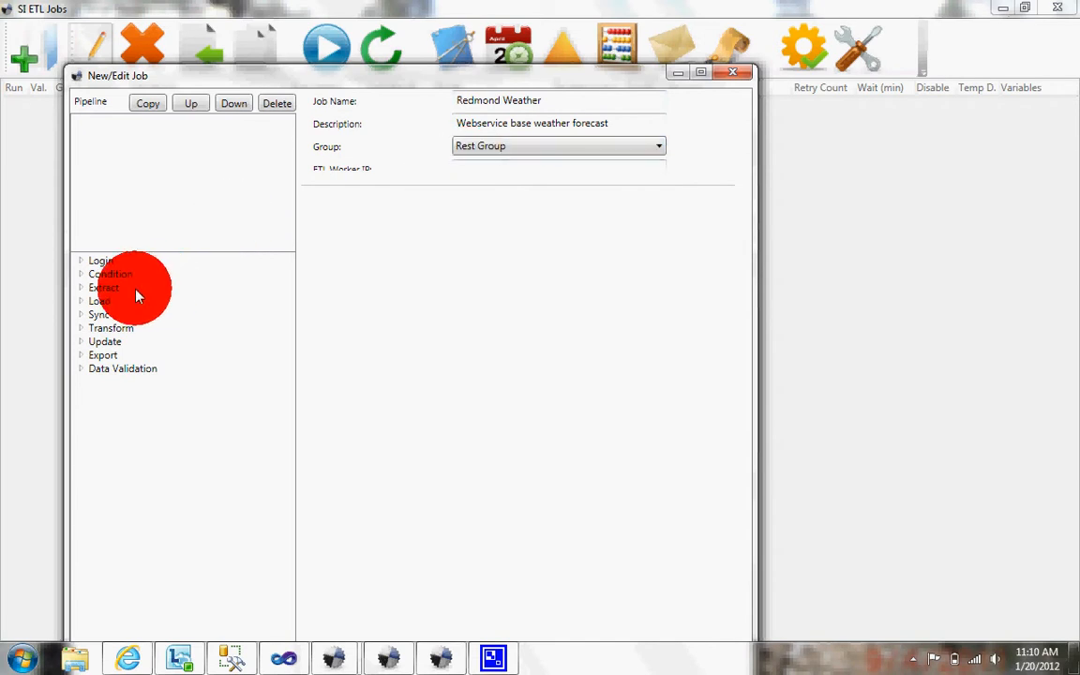
Add a WebService Extractor to the job's pipeline and open its workflow settings
{"action": "double_click", "coordinate": [86, 293]}
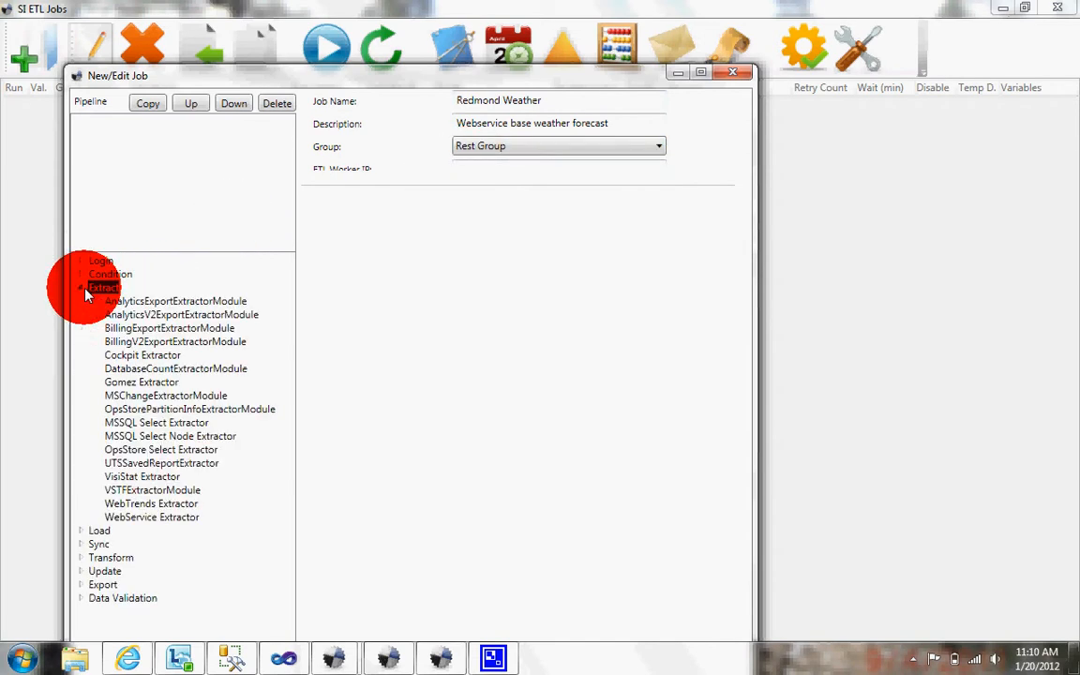
{"action": "left_click_drag", "start_coordinate": [154, 516], "coordinate": [156, 164]}
{"action": "left_click", "coordinate": [164, 123]}
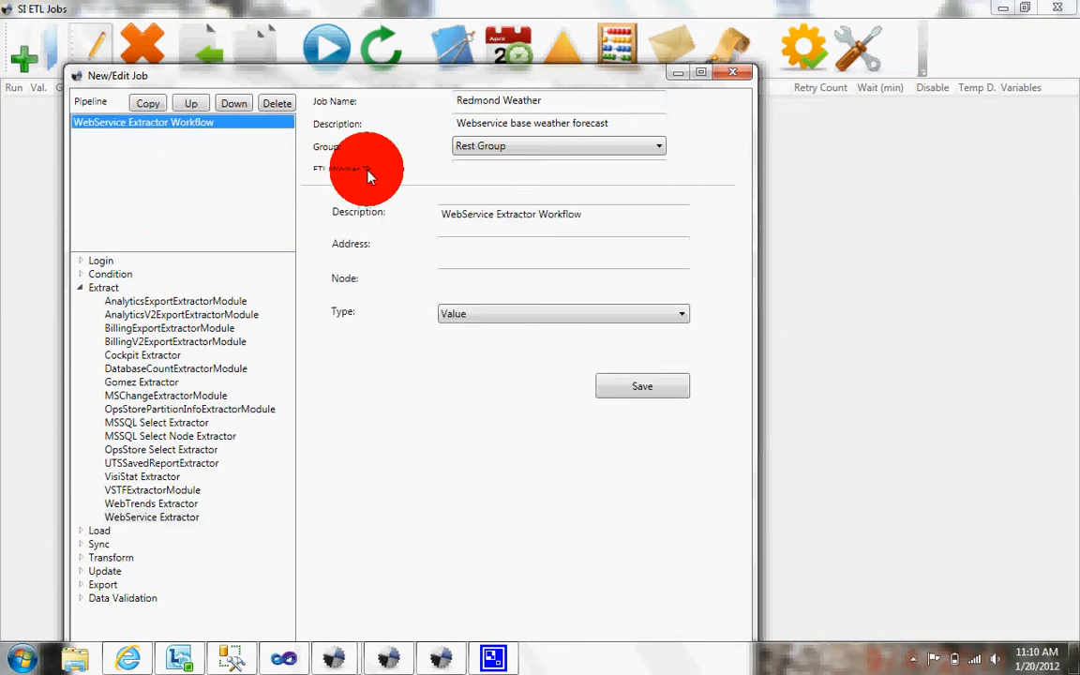
{"action": "left_click", "coordinate": [496, 243]}
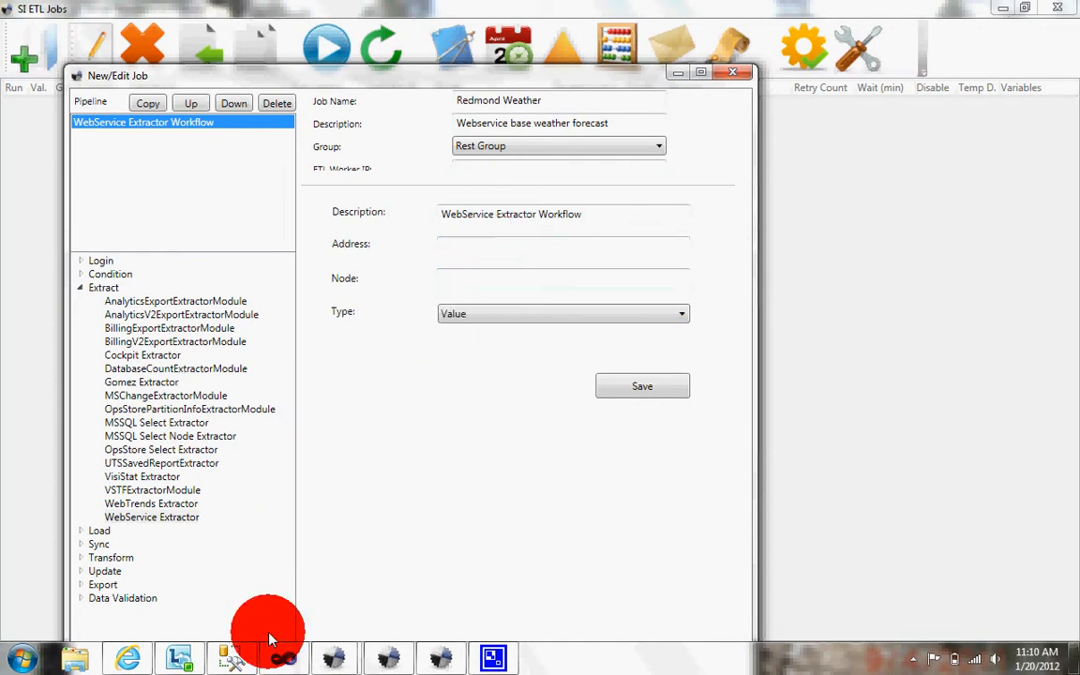
{"action": "left_click", "coordinate": [127, 652]}
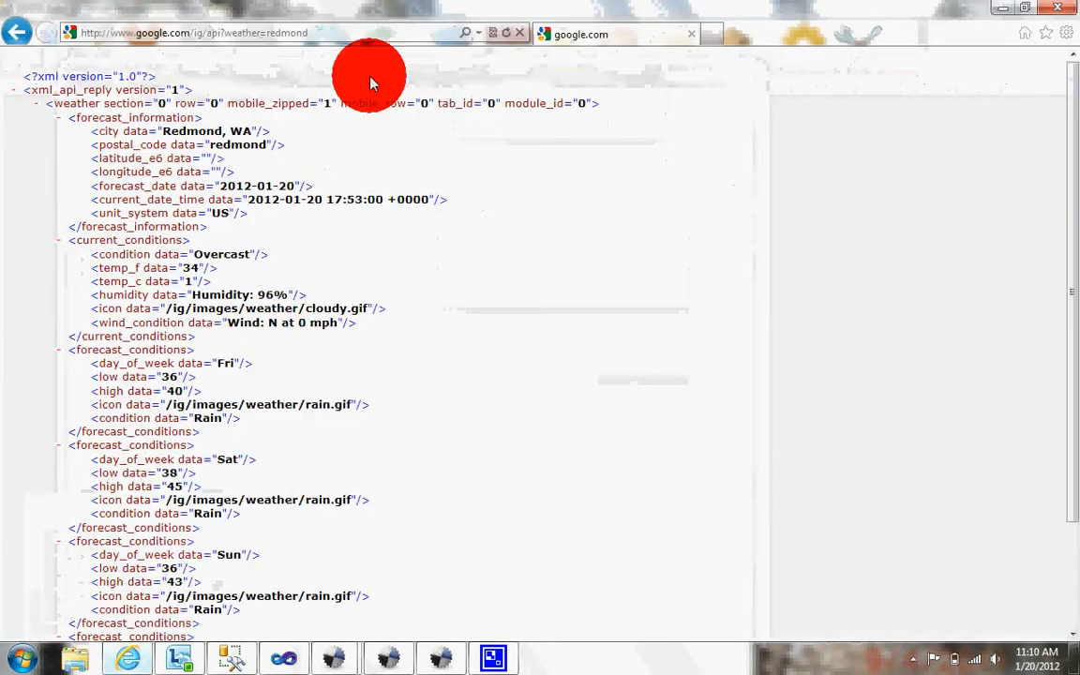
{"action": "left_click", "coordinate": [386, 32]}
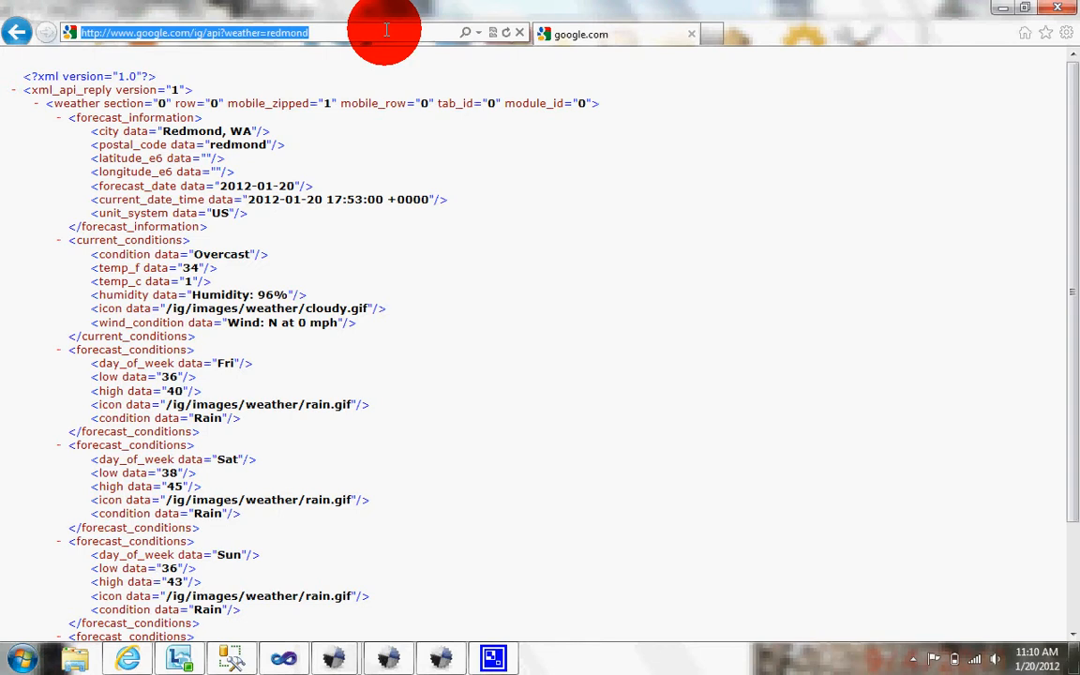
{"action": "left_click", "coordinate": [386, 32]}
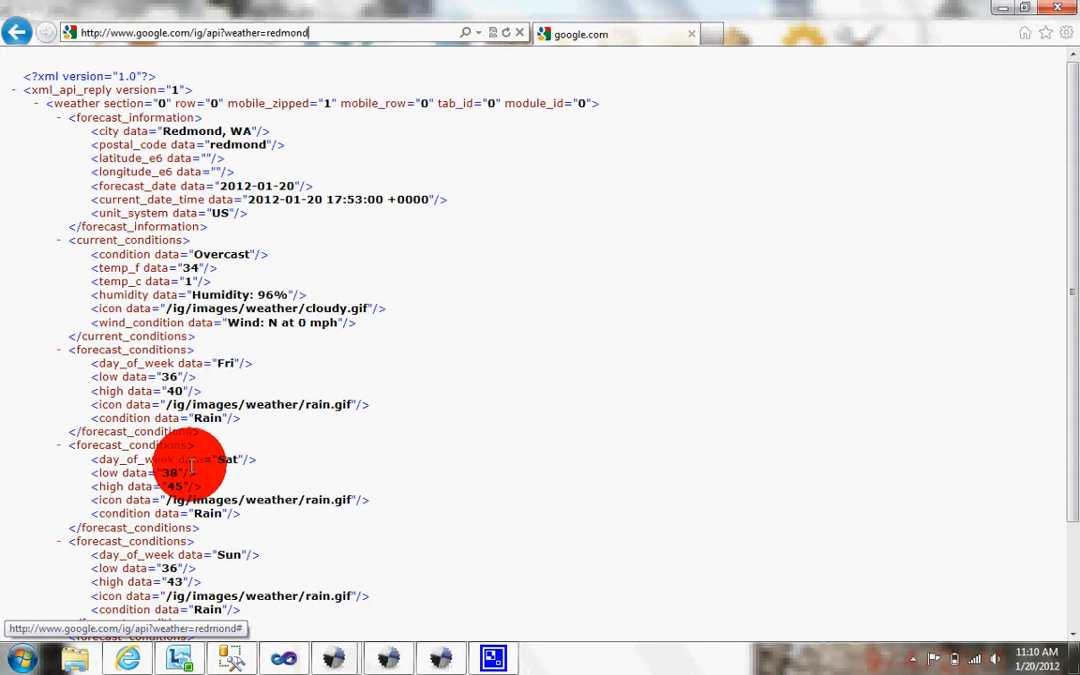
{"action": "left_click", "coordinate": [486, 393]}
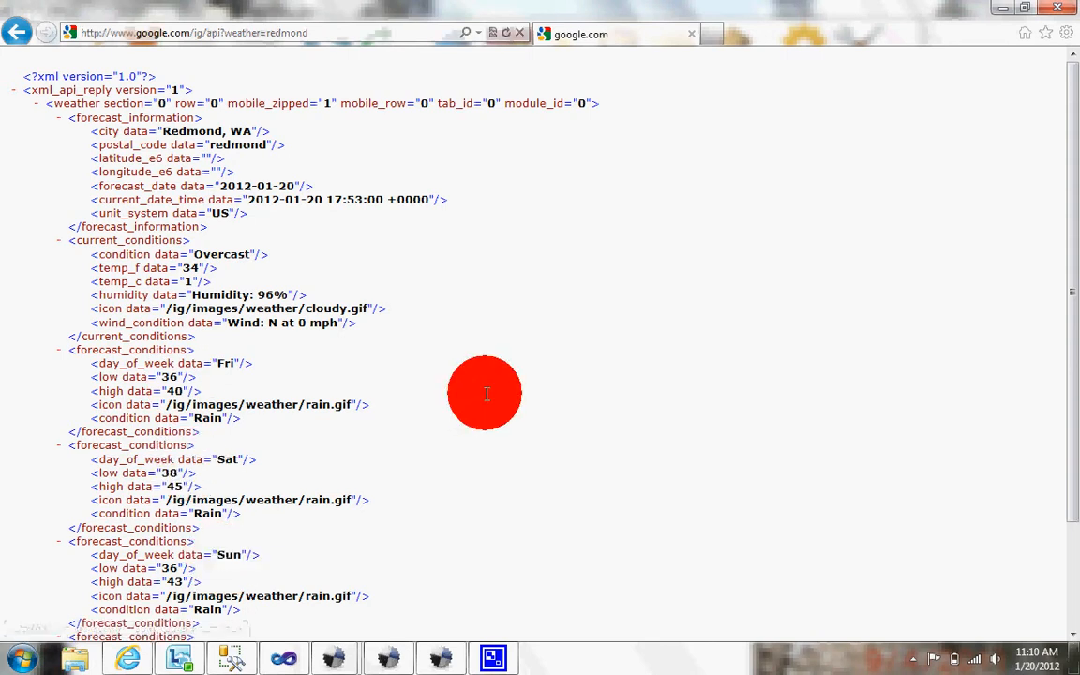
{"action": "left_click", "coordinate": [390, 32]}
{"action": "key", "text": "ctrl+c"}
{"action": "key", "text": "alt+Tab"}
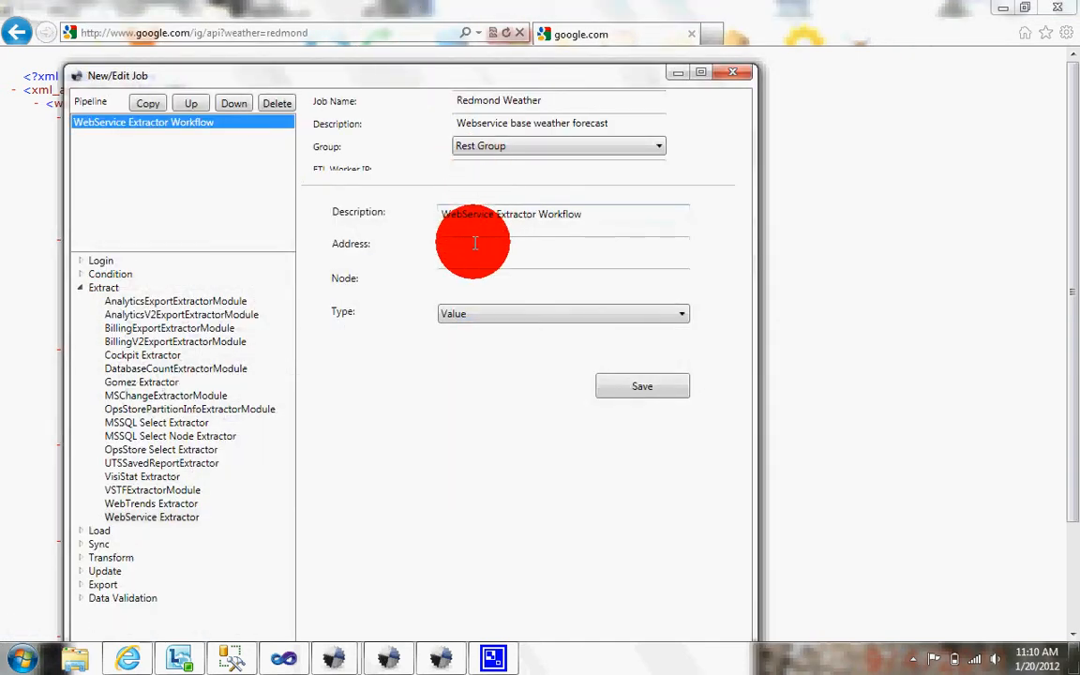
{"action": "left_click", "coordinate": [475, 243]}
{"action": "key", "text": "ctrl+v"}
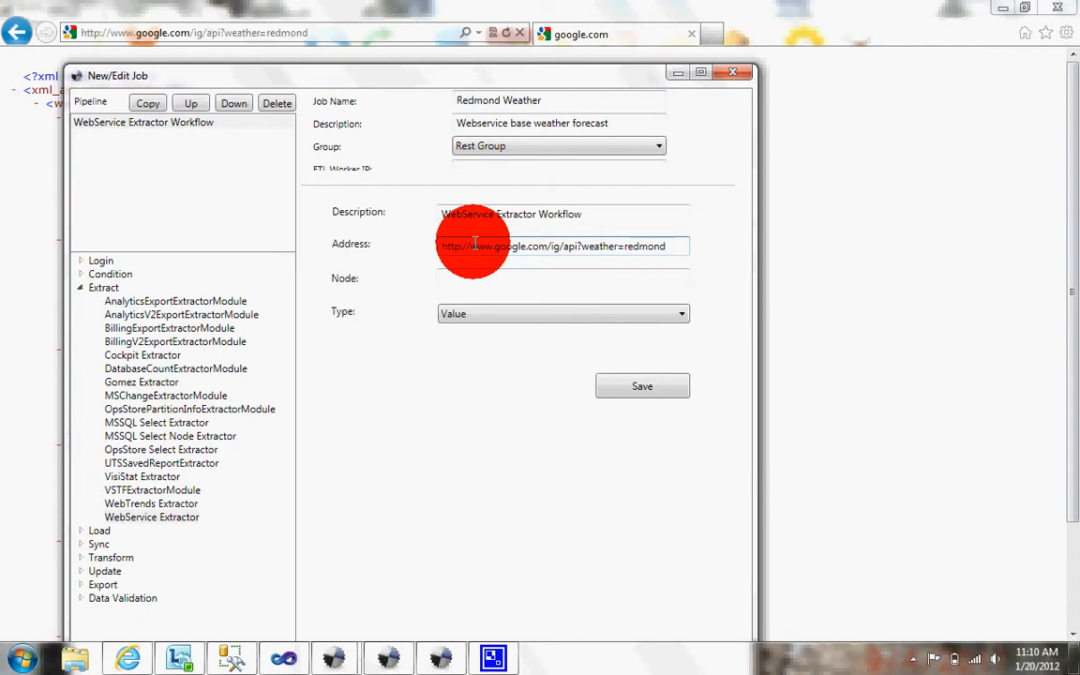
Replace the city name redmond at the end of the extractor's address with the variable $City
{"action": "key", "text": "BackSpace"}
{"action": "key", "text": "BackSpace"}
{"action": "key", "text": "BackSpace"}
{"action": "key", "text": "BackSpace"}
{"action": "key", "text": "BackSpace"}
{"action": "key", "text": "BackSpace"}
{"action": "key", "text": "BackSpace"}
{"action": "type", "text": "$City"}
Check the node names in the browser's weather XML and set the extractor's Node to forecast_conditions
{"action": "key", "text": "alt+Tab"}
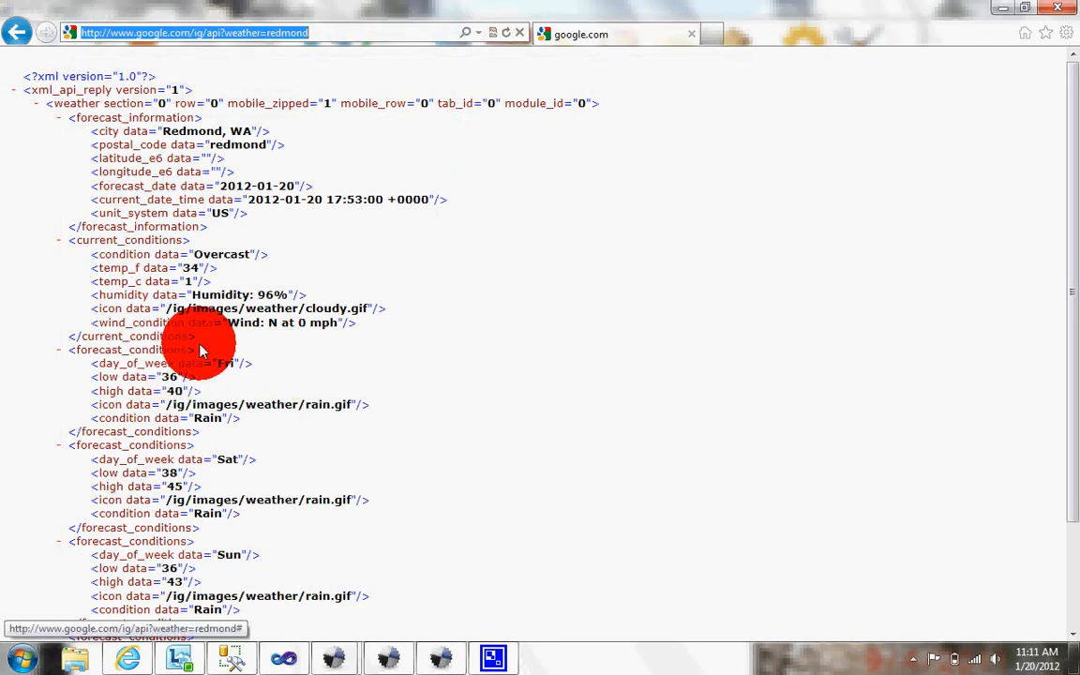
{"action": "key", "text": "alt+Tab"}
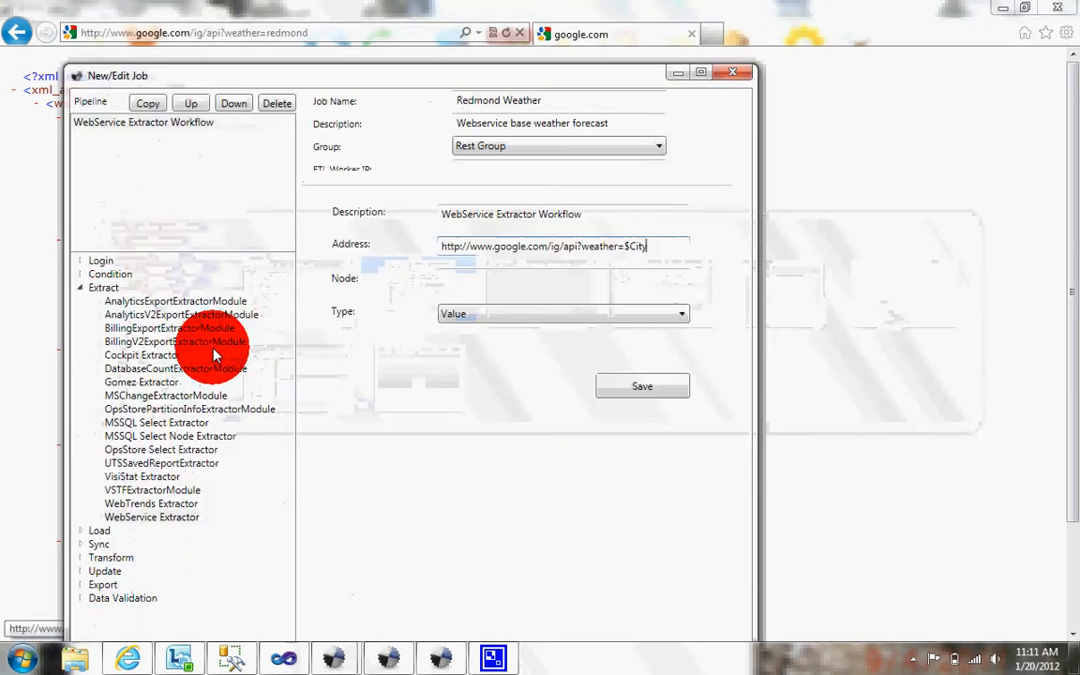
{"action": "left_click", "coordinate": [460, 277]}
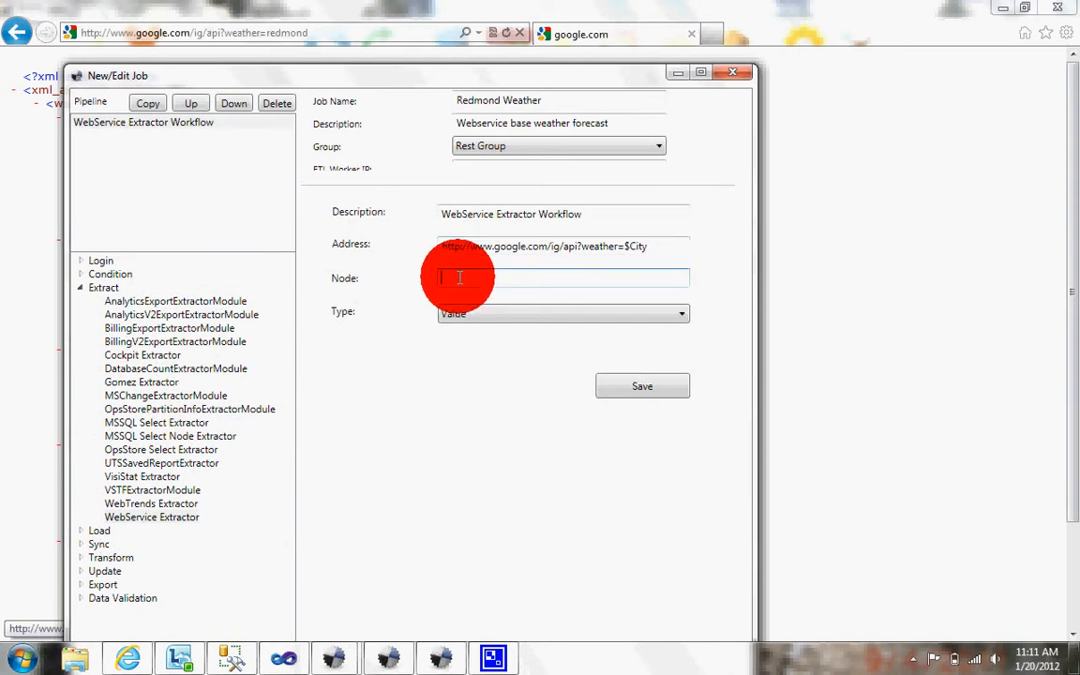
{"action": "type", "text": "forecast_conditions"}
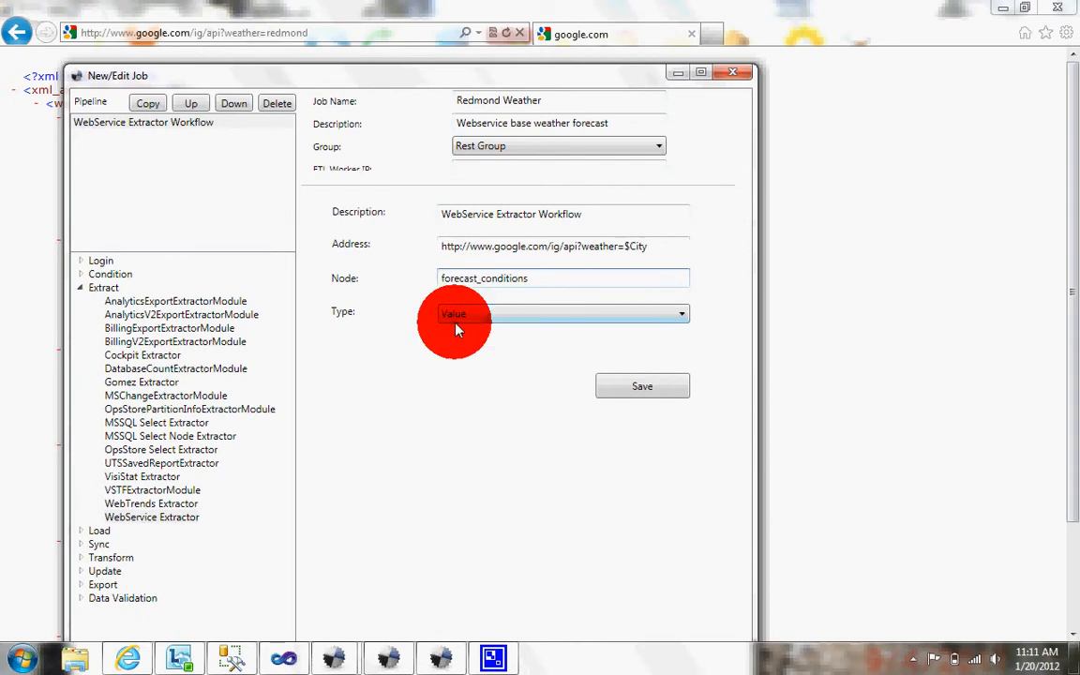
Check the attribute used in the weather XML, set the extractor's Type to data and save its workflow parameters
{"action": "key", "text": "alt+Tab"}
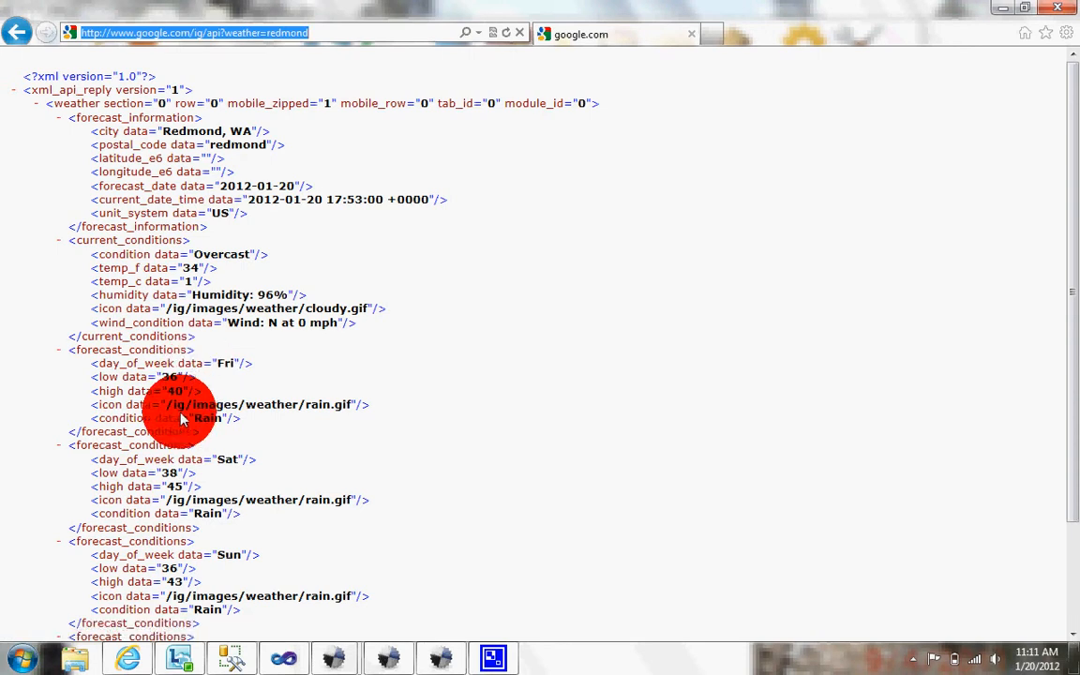
{"action": "key", "text": "alt+Tab"}
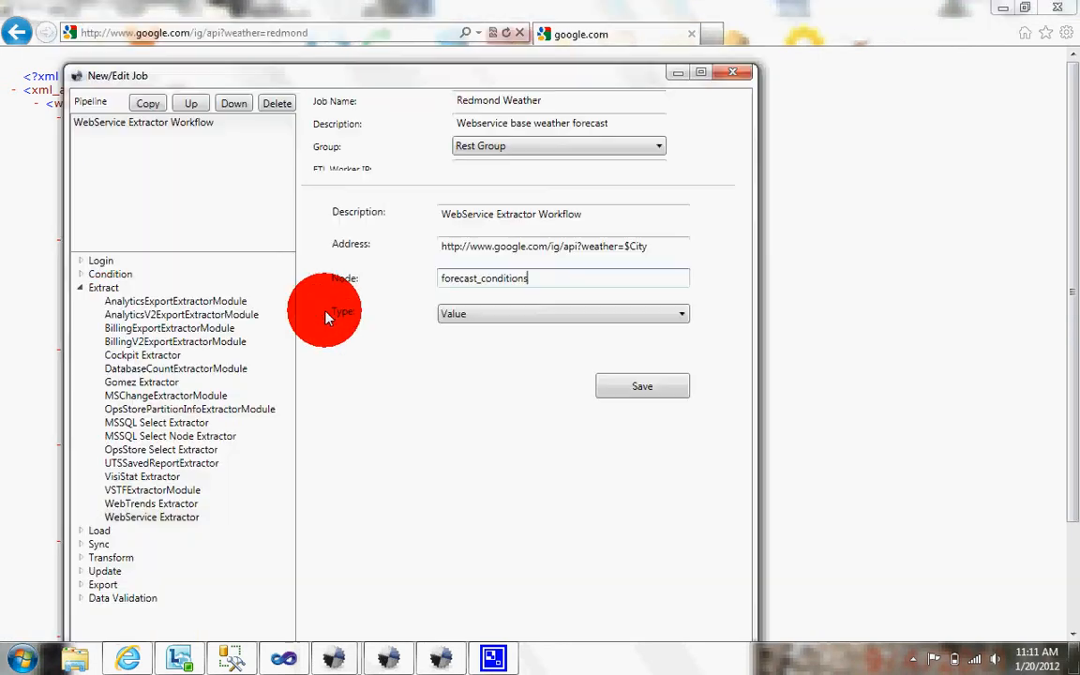
{"action": "left_click", "coordinate": [456, 316]}
{"action": "left_click", "coordinate": [459, 347]}
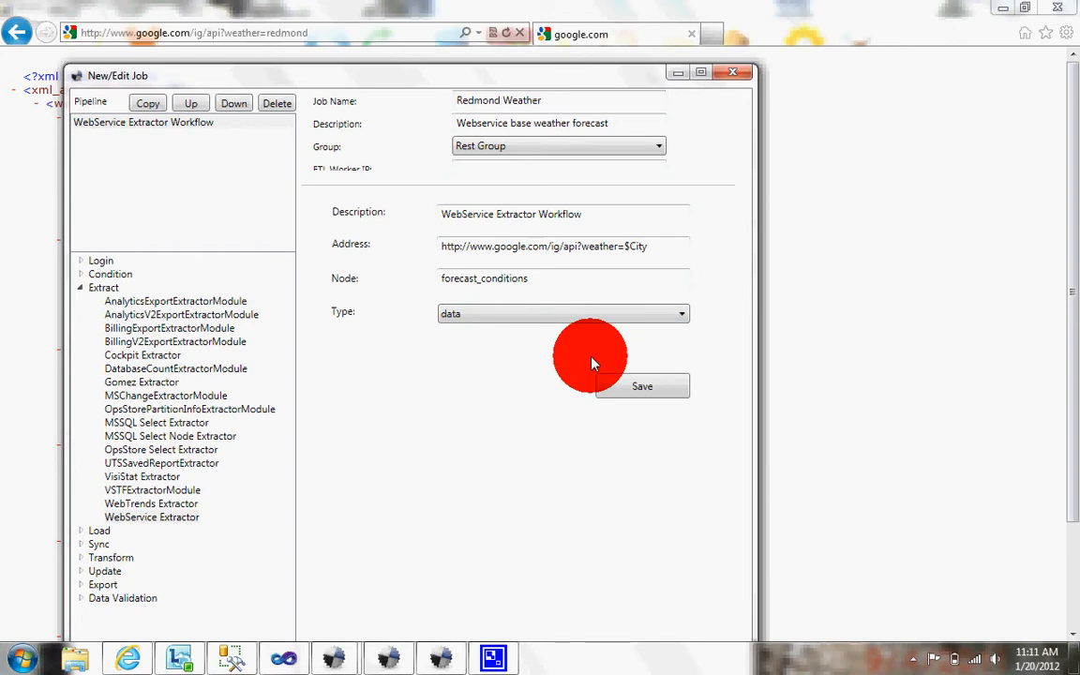
{"action": "left_click", "coordinate": [625, 386]}
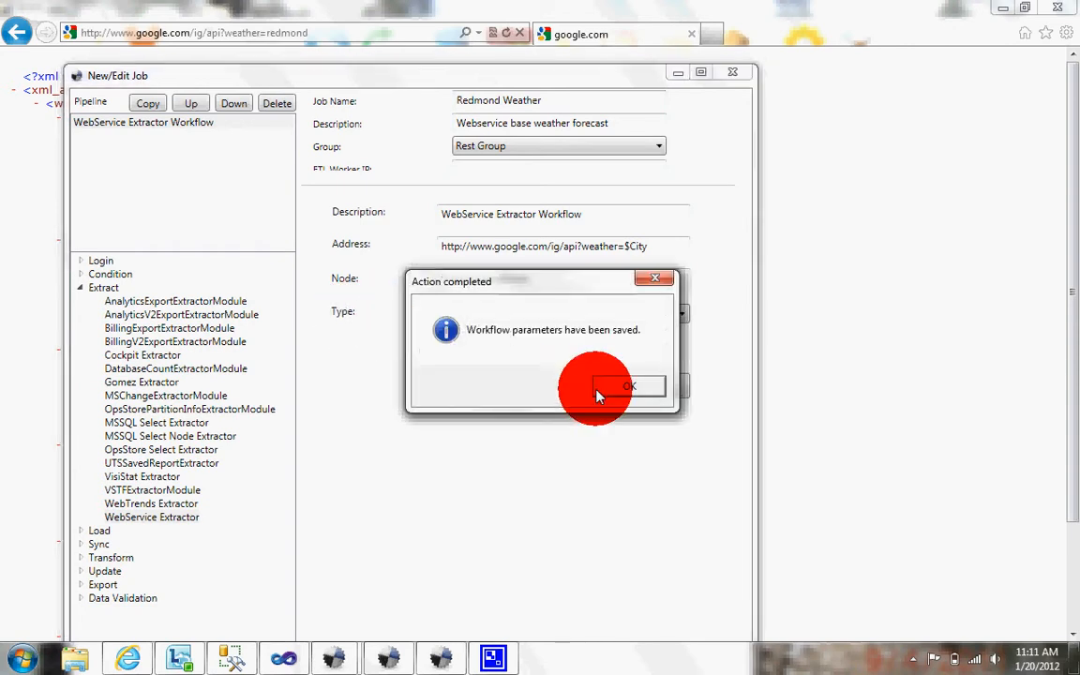
{"action": "left_click", "coordinate": [611, 388]}
Add an MSSQL Bulk Copy Loader to the pipeline after the extractor and open its workflow settings
{"action": "left_click", "coordinate": [81, 289]}
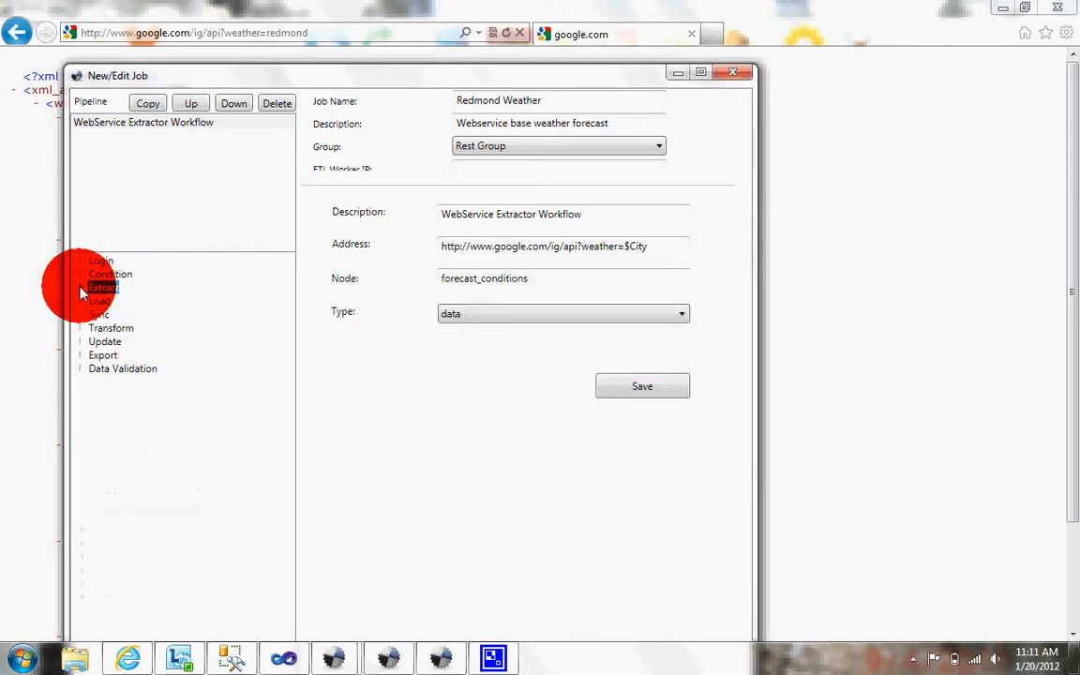
{"action": "left_click", "coordinate": [80, 301]}
{"action": "left_click_drag", "start_coordinate": [126, 345], "coordinate": [159, 134]}
{"action": "left_click", "coordinate": [160, 136]}
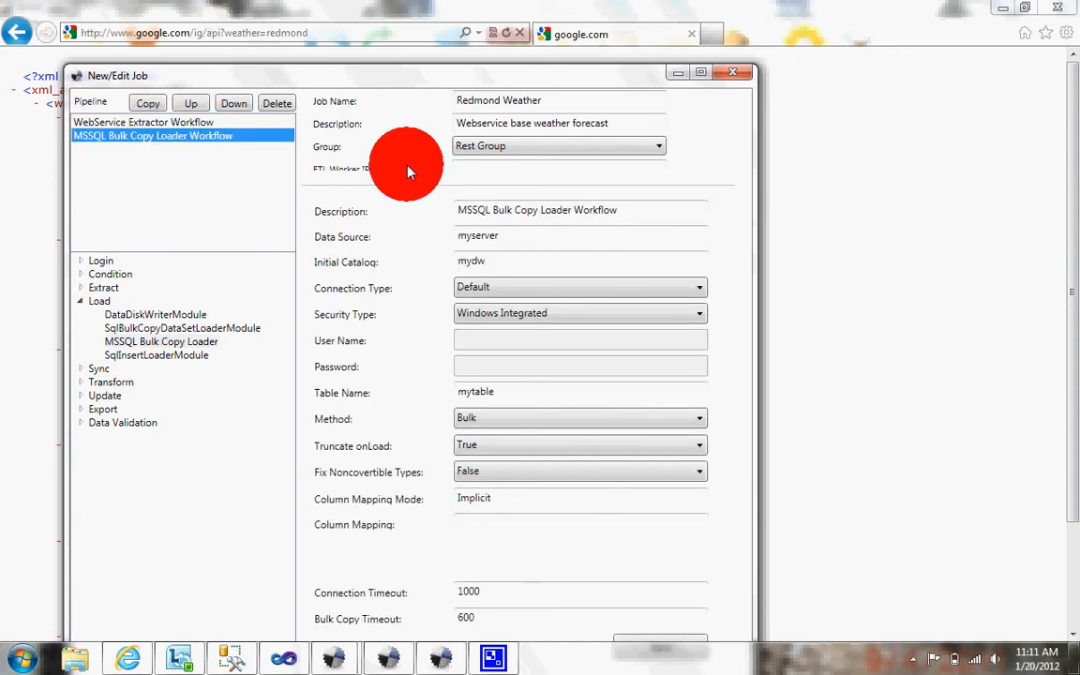
Set the loader's Data Source to localhost, Initial Catalog to Test and Table Name to MyWeather, and save its parameters
{"action": "double_click", "coordinate": [474, 236]}
{"action": "type", "text": "localhost"}
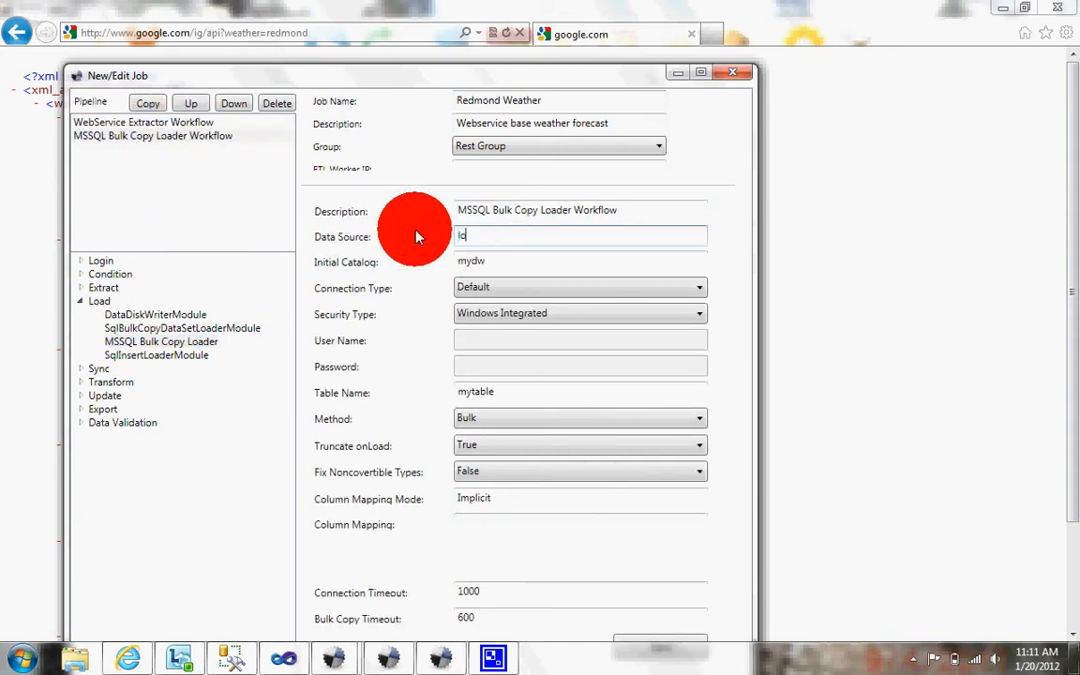
{"action": "key", "text": "Tab"}
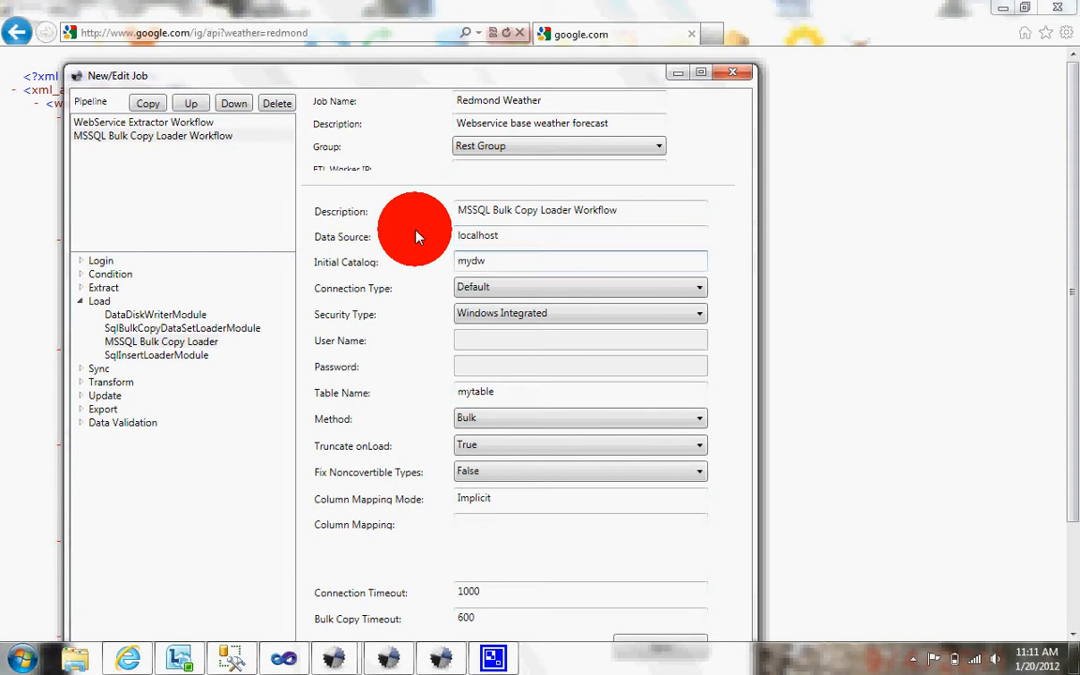
{"action": "key", "text": "ctrl+a"}
{"action": "type", "text": "Test"}
{"action": "left_click", "coordinate": [528, 392]}
{"action": "key", "text": "ctrl+a"}
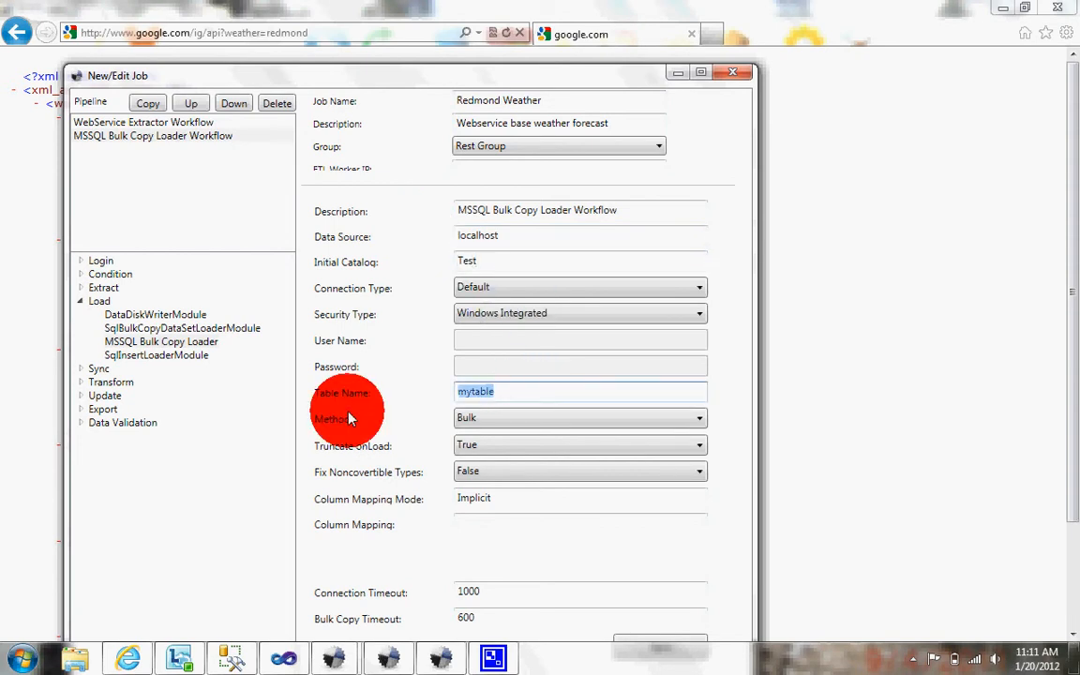
{"action": "type", "text": "MyWeather"}
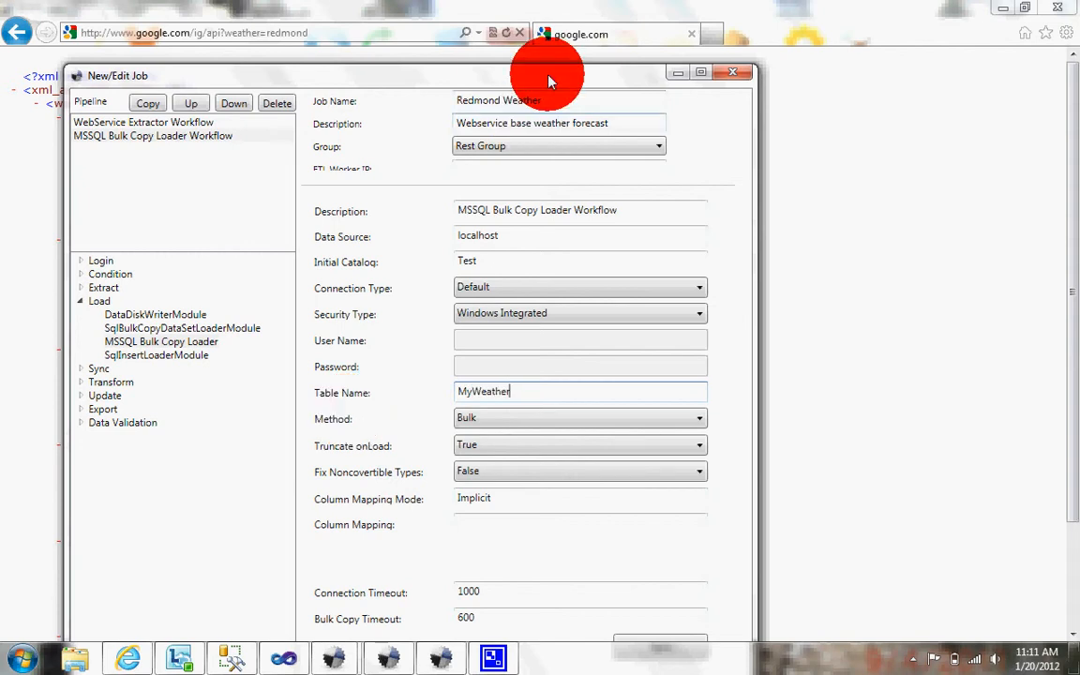
{"action": "double_click", "coordinate": [493, 70]}
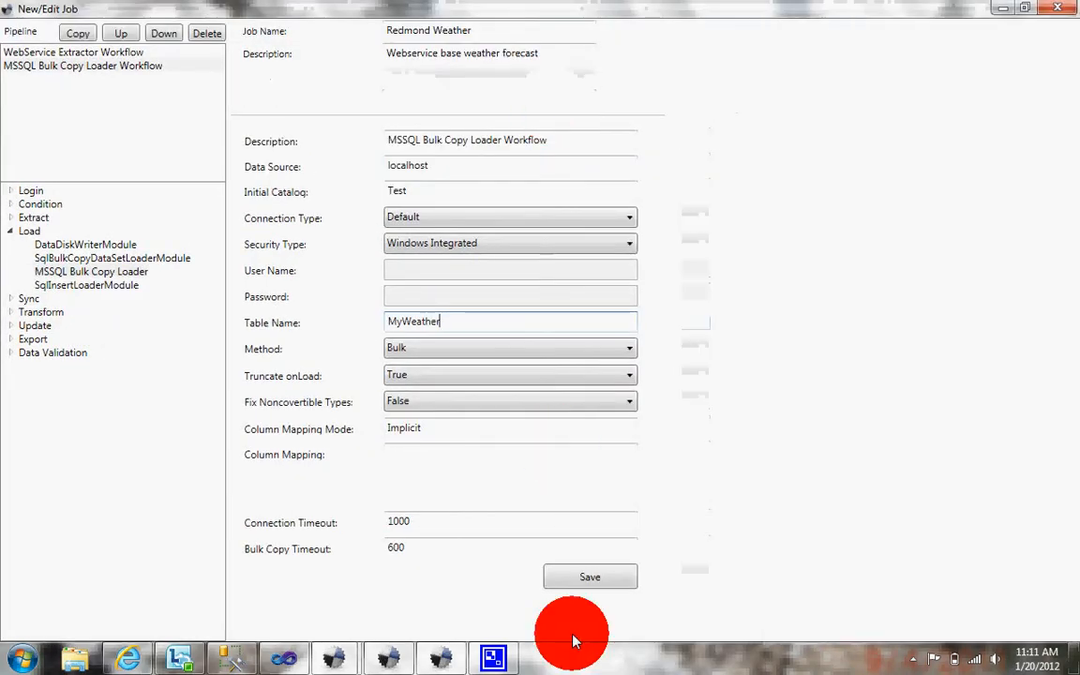
{"action": "left_click", "coordinate": [588, 574]}
{"action": "left_click", "coordinate": [619, 385]}
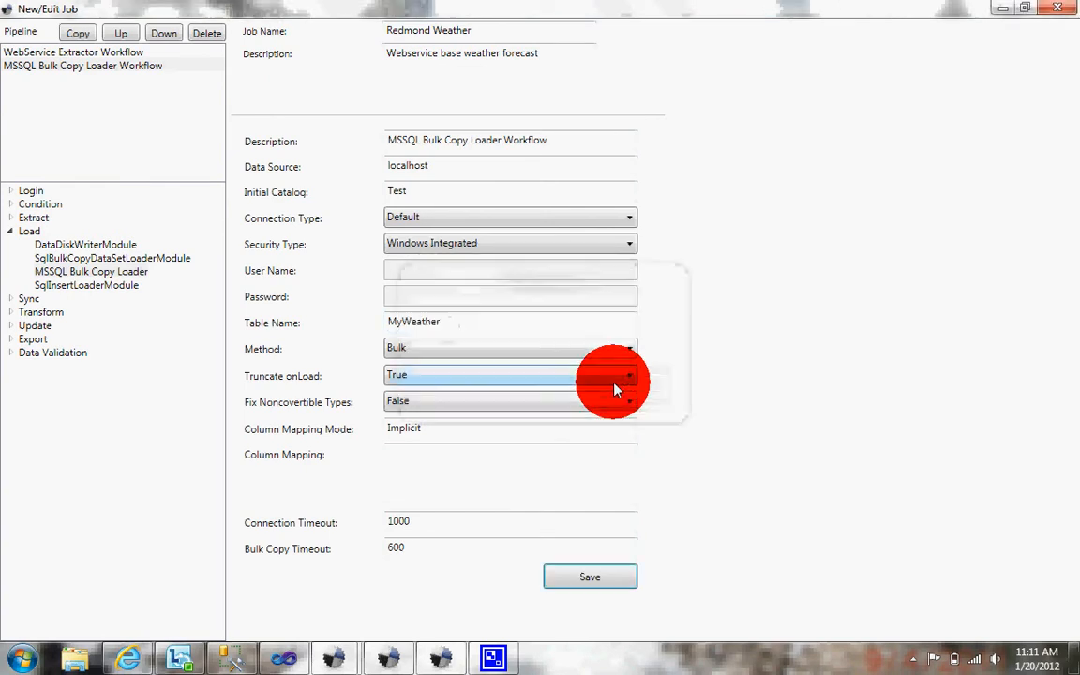
Close the job editor and set the Redmond Weather job's variable to $City=Redmond in the SI ETL Jobs list
{"action": "left_click", "coordinate": [1057, 9]}
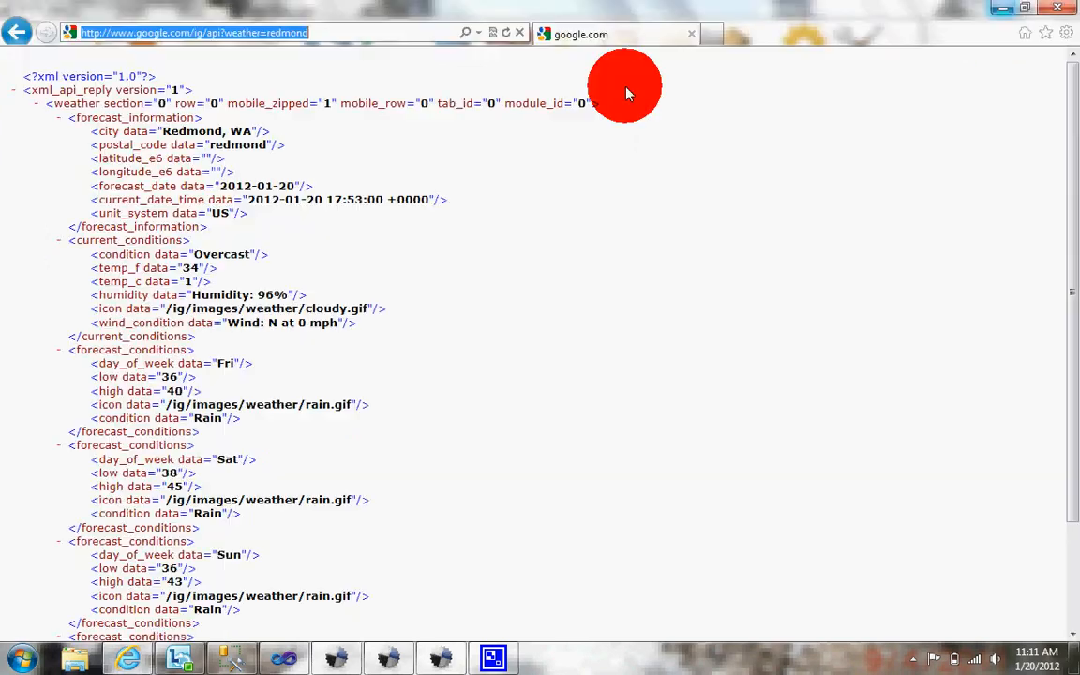
{"action": "key", "text": "alt+Tab"}
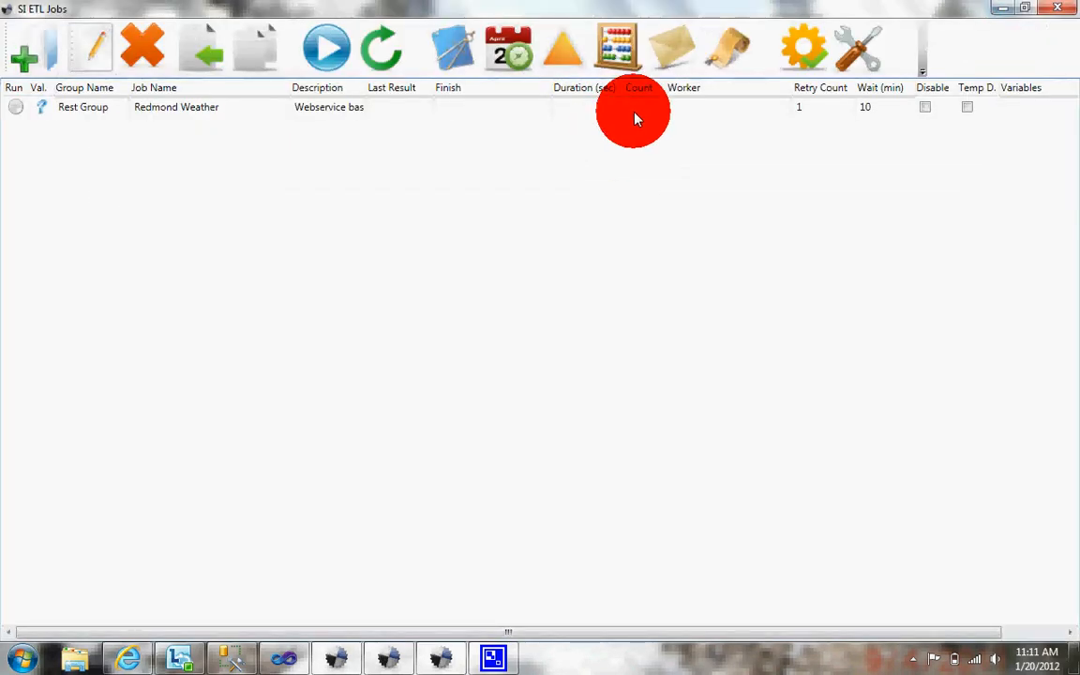
{"action": "left_click", "coordinate": [1022, 106]}
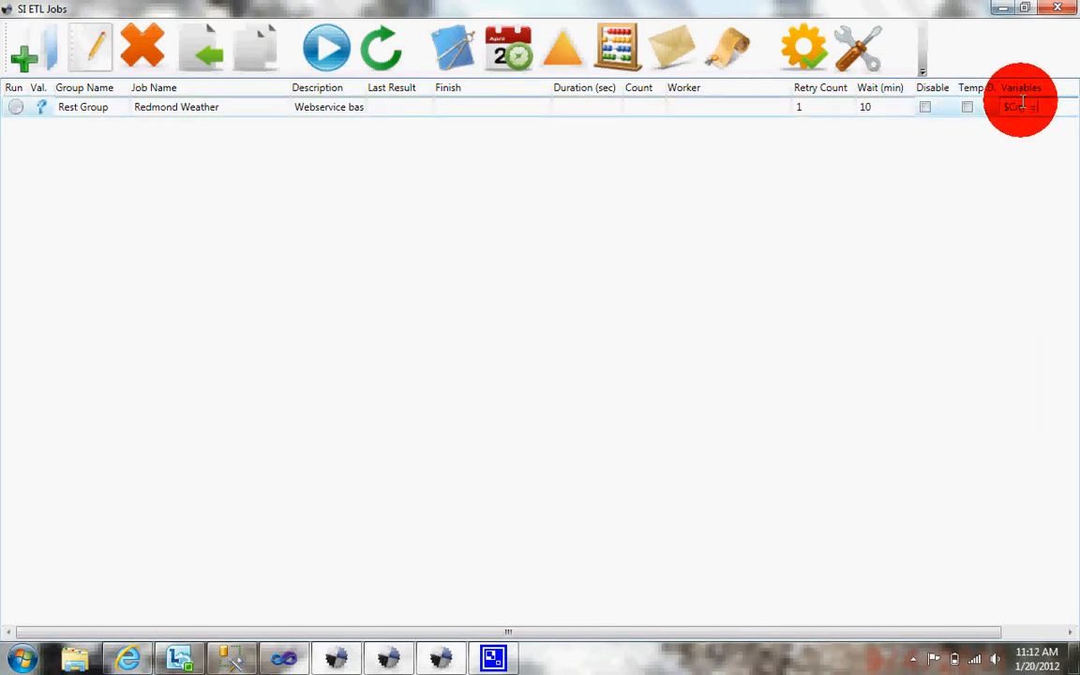
{"action": "type", "text": "$City = Redmond"}
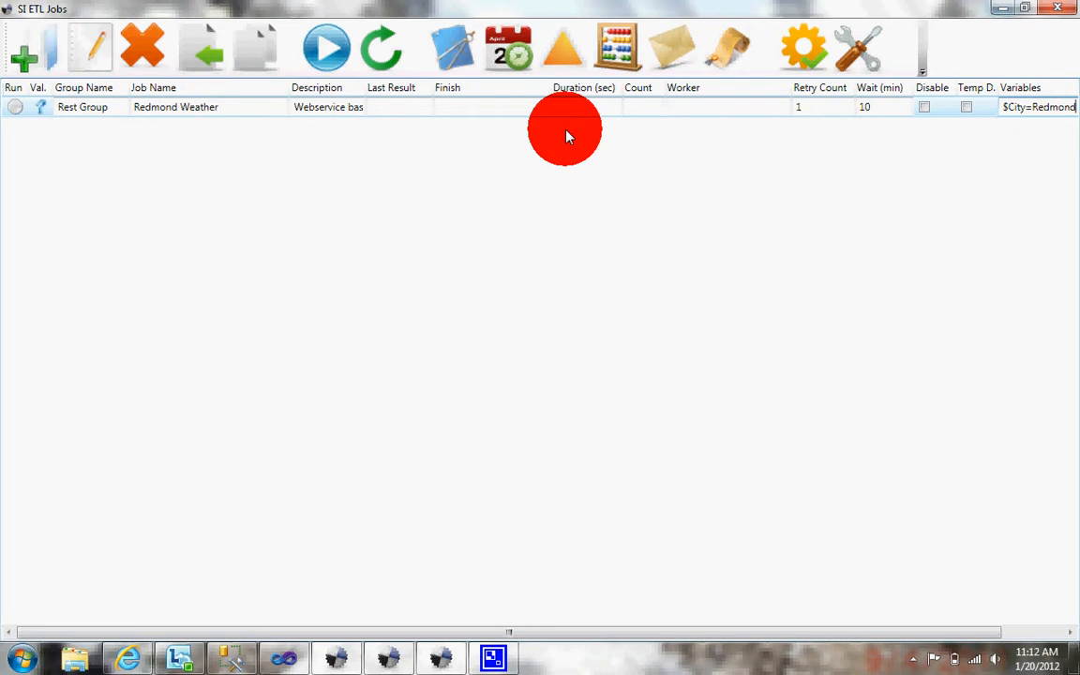
Schedule the Redmond Weather job to run daily at 10:00 AM, save the schedule and close the scheduling window
{"action": "left_click", "coordinate": [506, 56]}
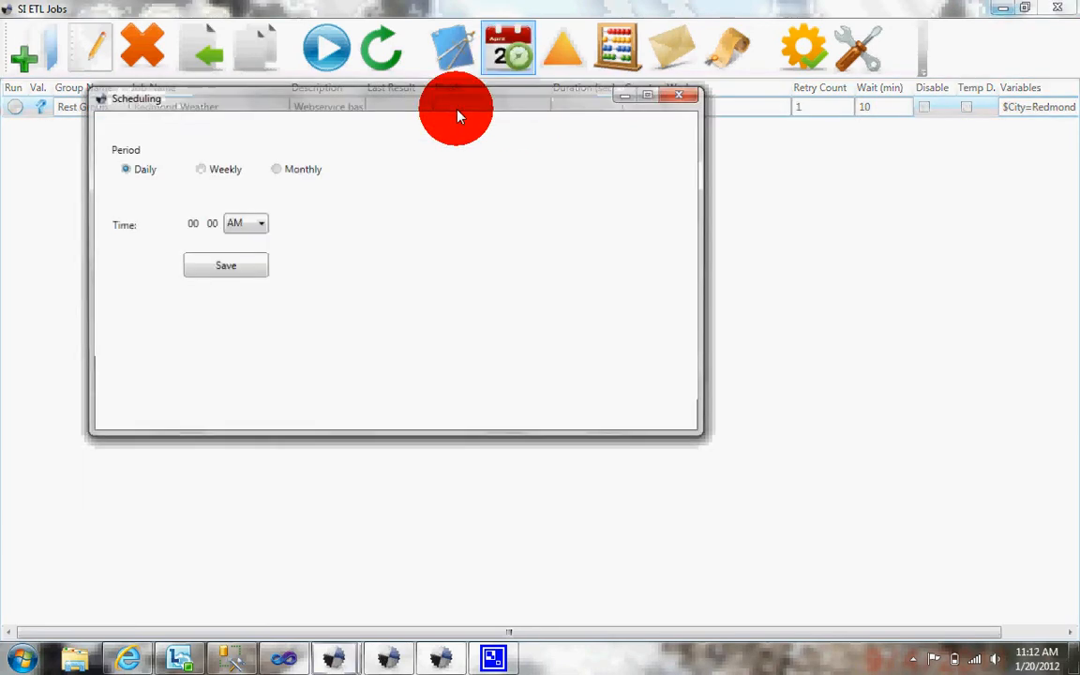
{"action": "left_click", "coordinate": [212, 264]}
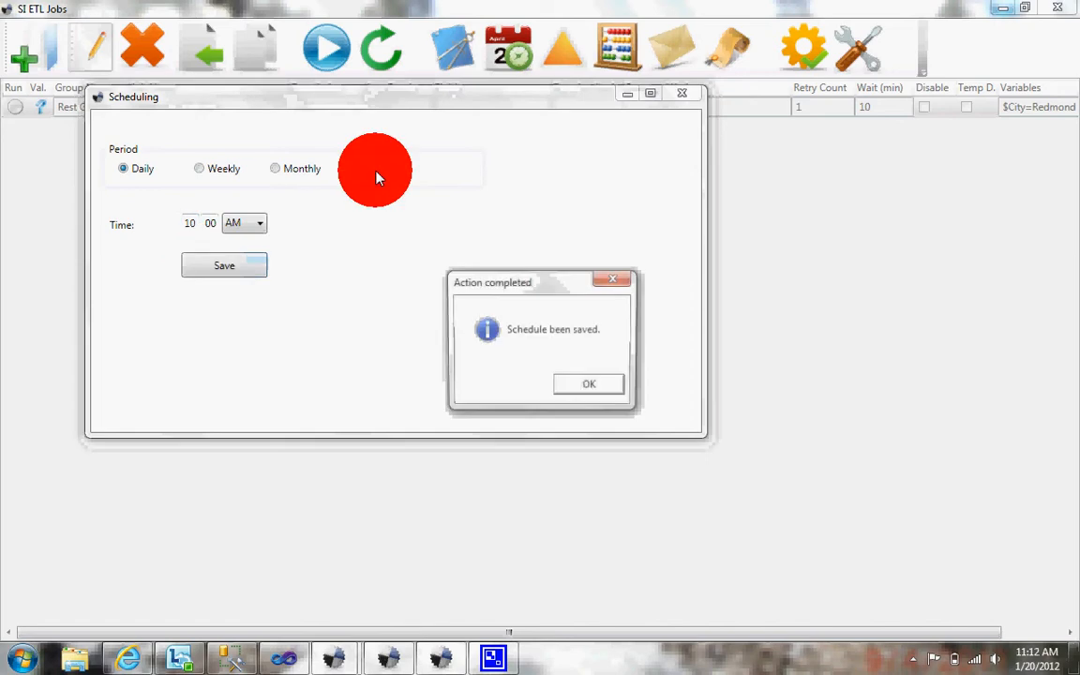
{"action": "left_click", "coordinate": [568, 387]}
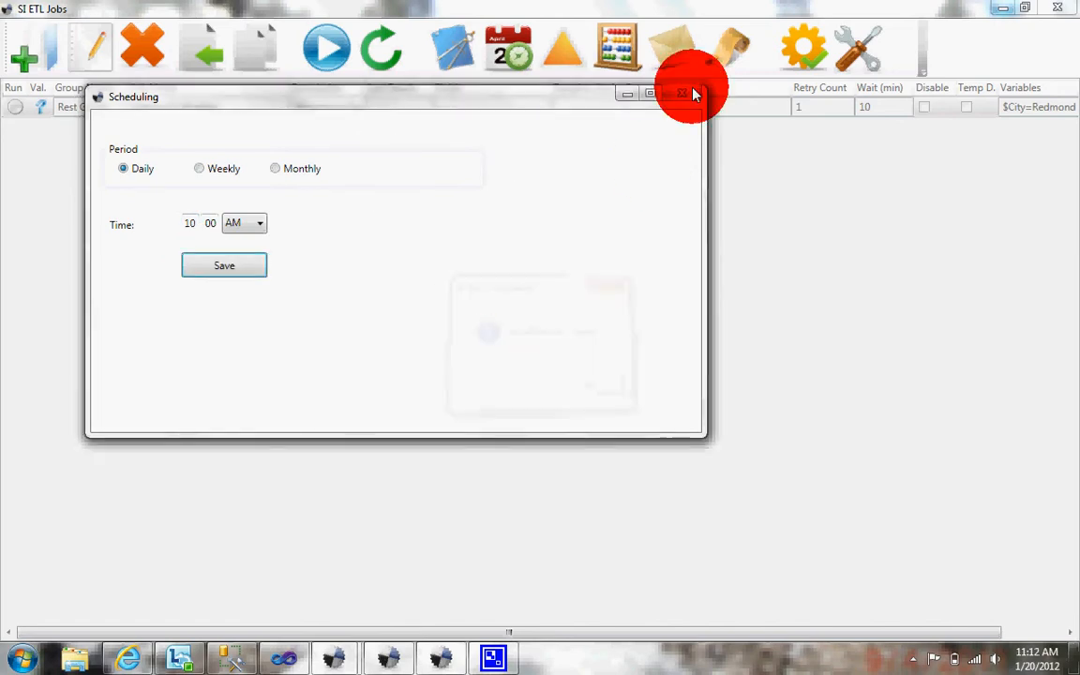
{"action": "left_click", "coordinate": [692, 97]}
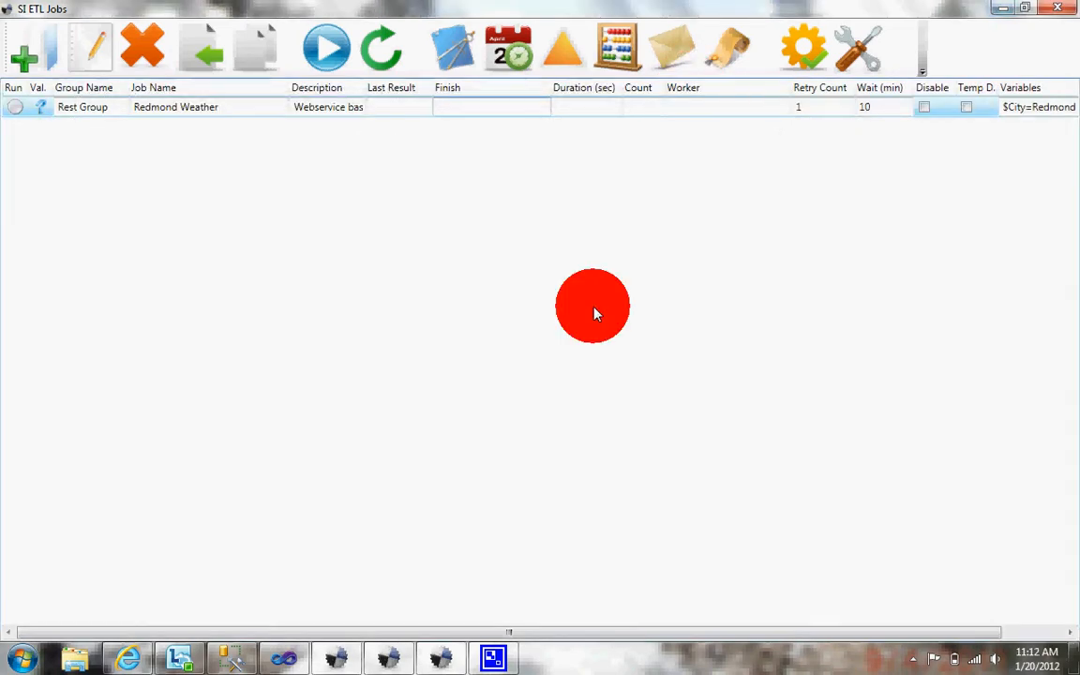
Bring up the SI ETL Controller and the ETL Worker, and start the controller to run the waiting Redmond Weather job
{"action": "left_click", "coordinate": [448, 660]}
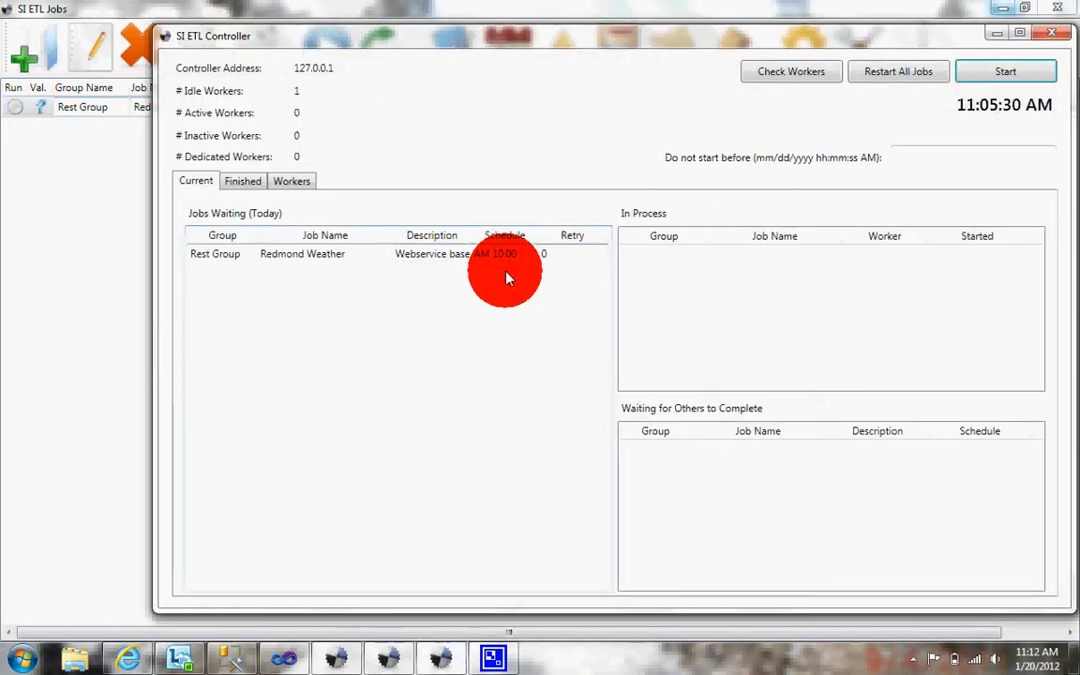
{"action": "left_click", "coordinate": [569, 257]}
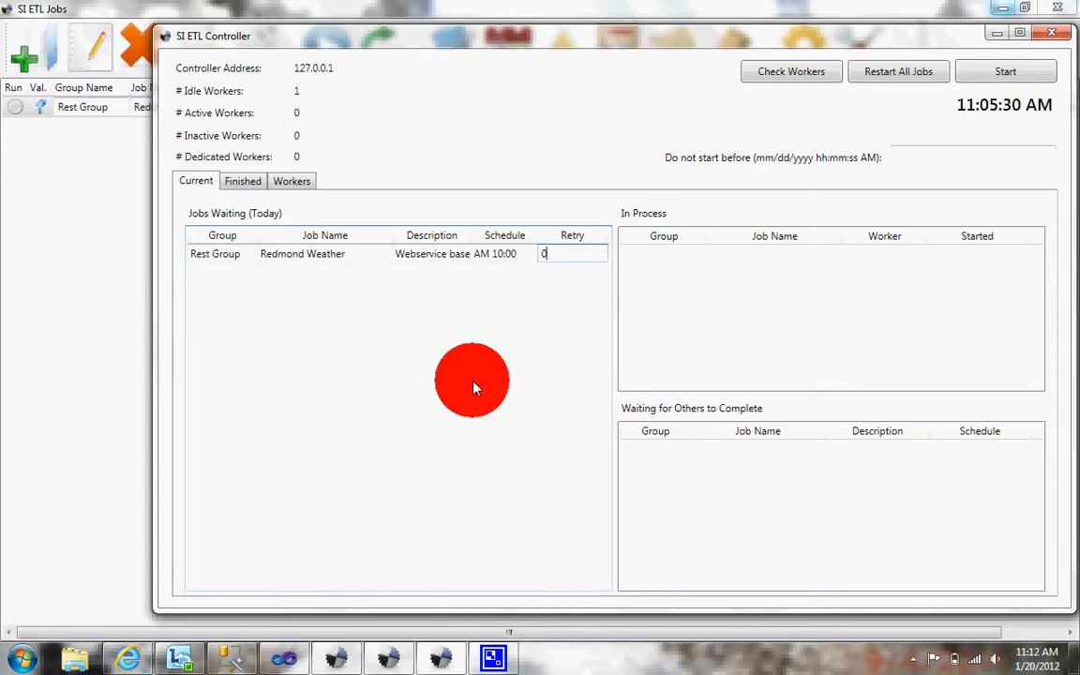
{"action": "left_click", "coordinate": [385, 657]}
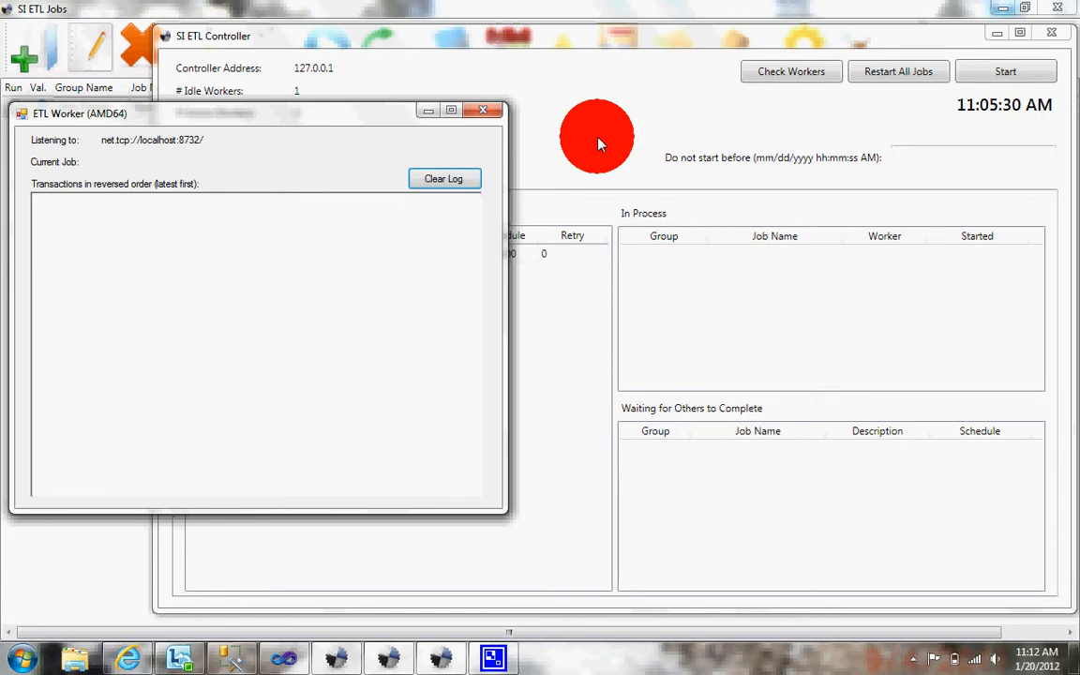
{"action": "left_click", "coordinate": [557, 121]}
{"action": "left_click", "coordinate": [988, 69]}
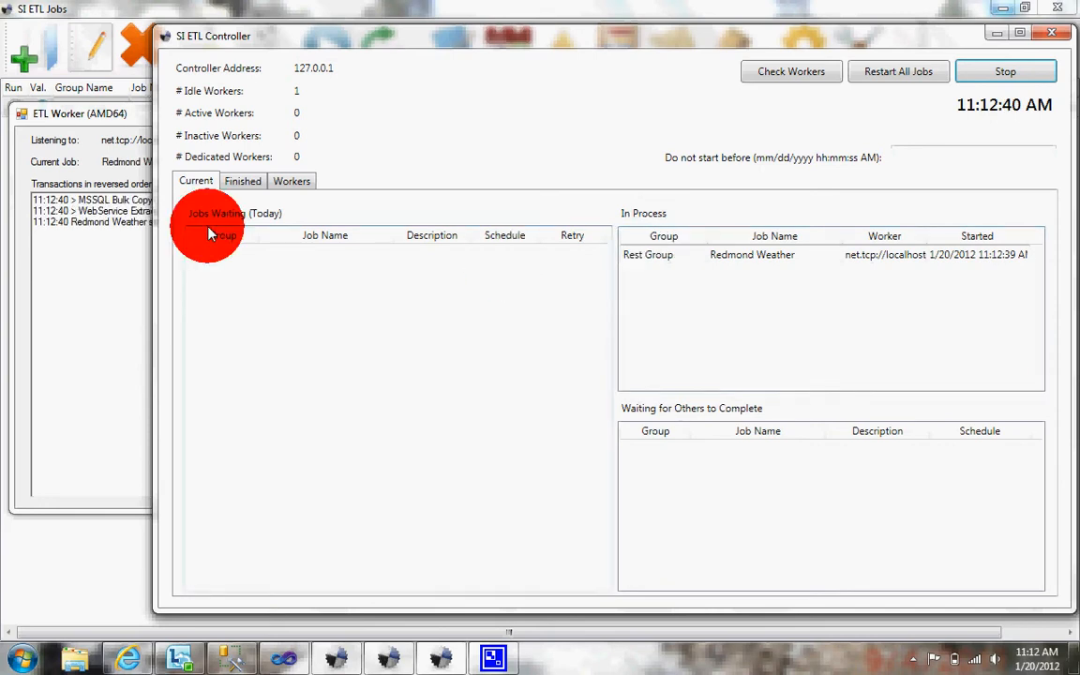
Check the ETL Worker's transaction log, and rerun the dbo.MyWeather query in SQL Server Management Studio to examine the loaded rows
{"action": "left_click", "coordinate": [131, 272]}
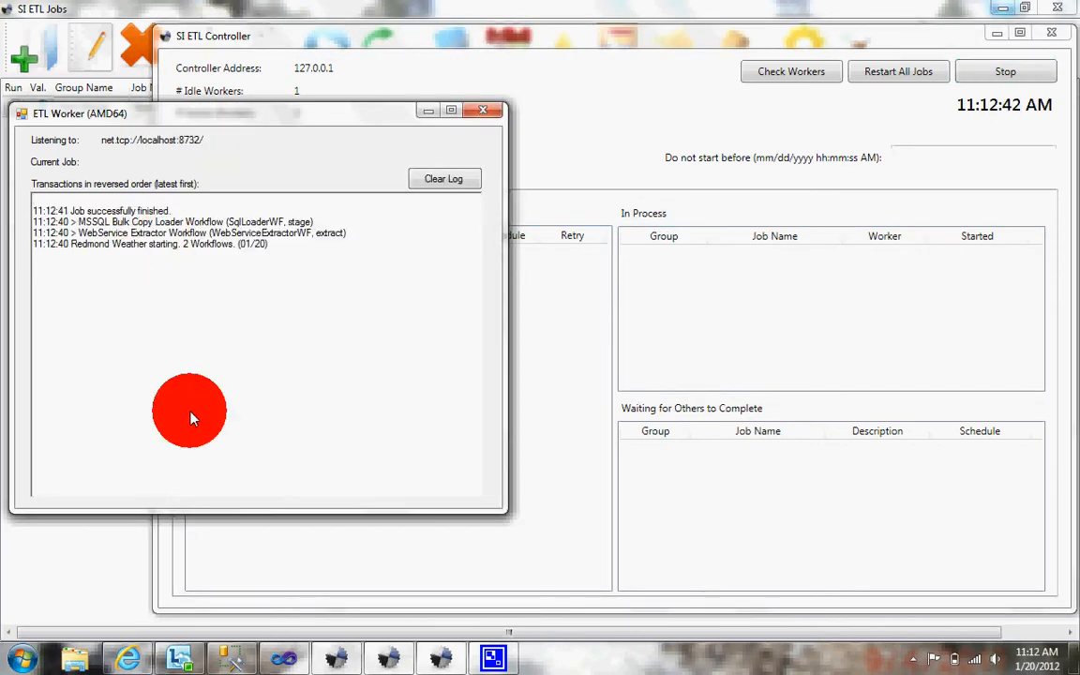
{"action": "left_click", "coordinate": [225, 656]}
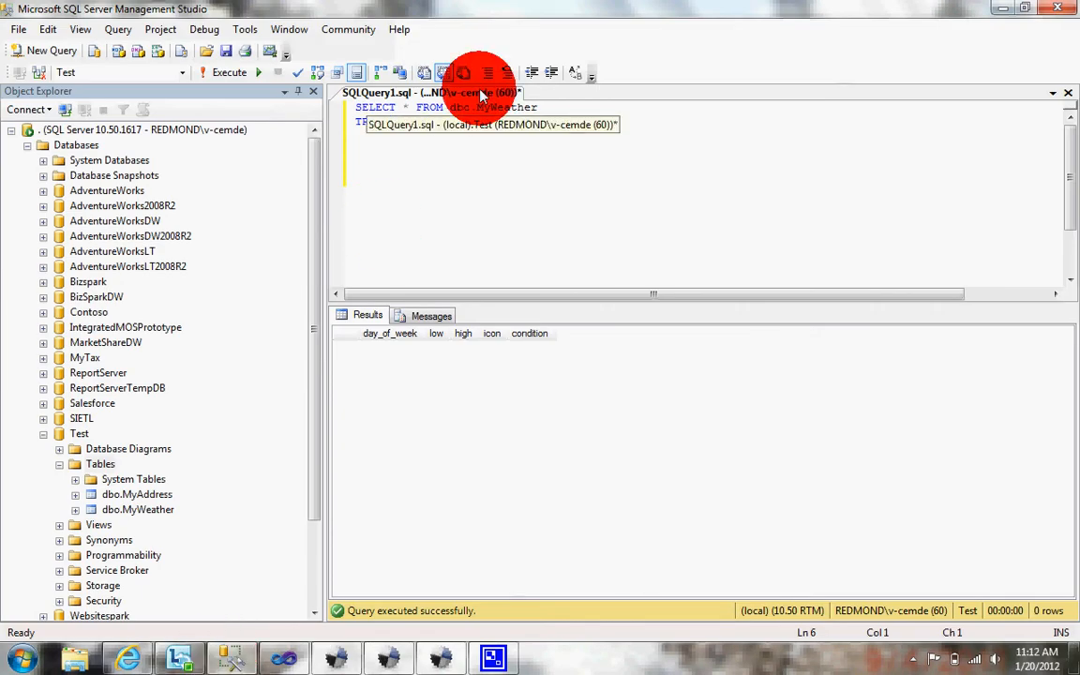
{"action": "key", "text": "F5"}
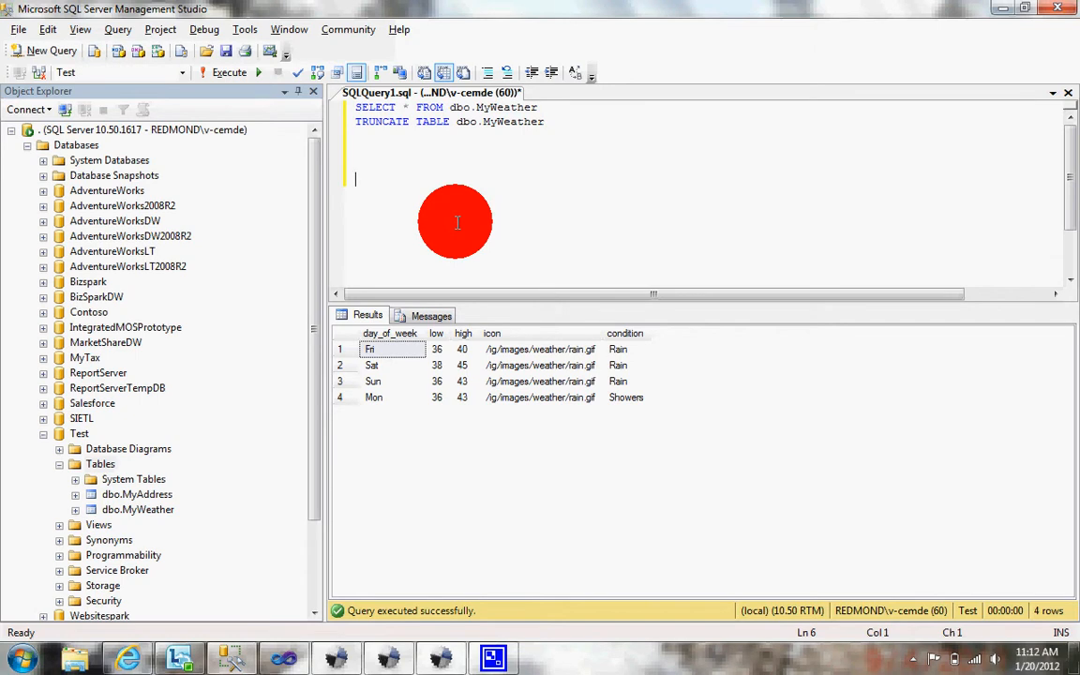
Switch back to SI ETL Jobs and duplicate the Redmond Weather job
{"action": "key", "text": "alt+Tab"}
{"action": "key", "text": "alt+Tab"}
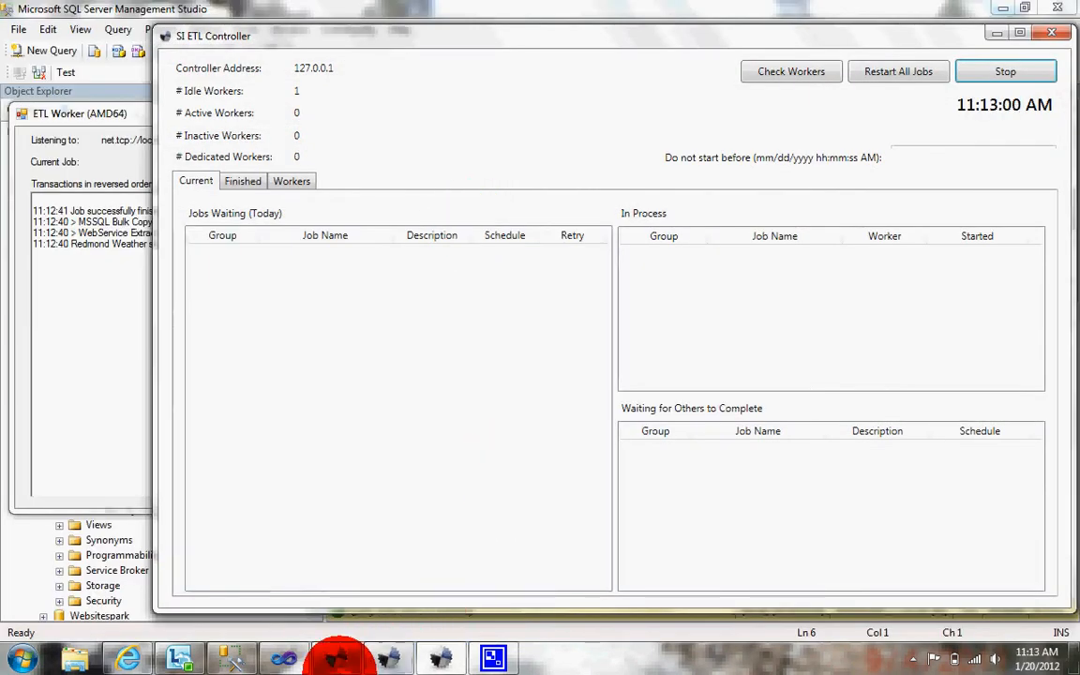
{"action": "left_click", "coordinate": [338, 657]}
{"action": "left_click", "coordinate": [278, 107]}
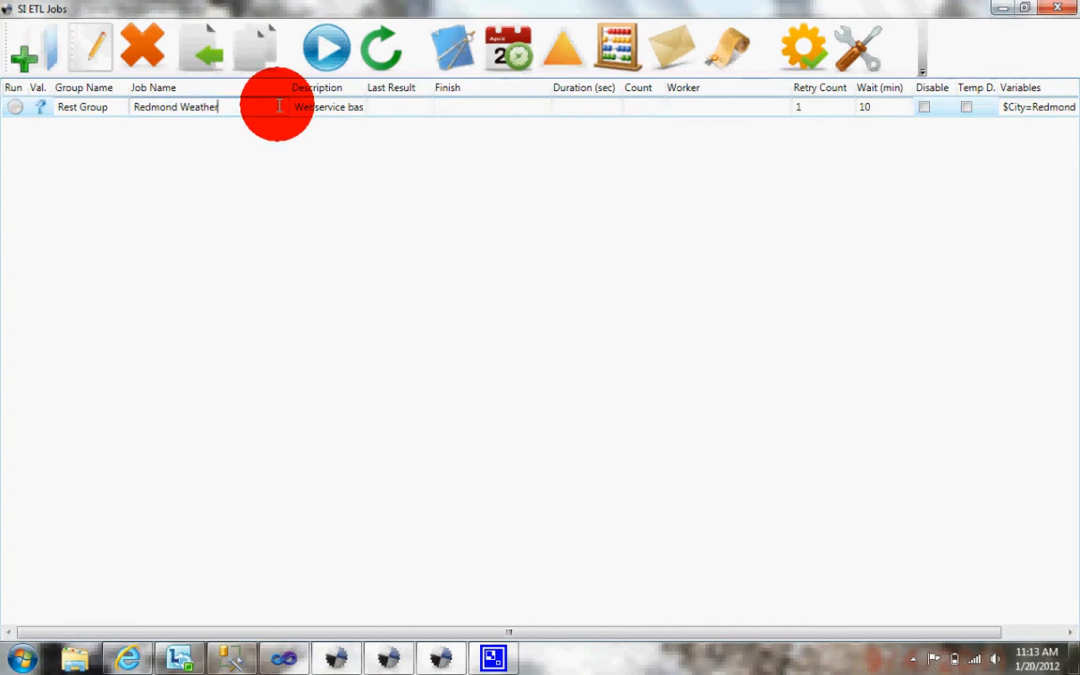
{"action": "left_click", "coordinate": [250, 41]}
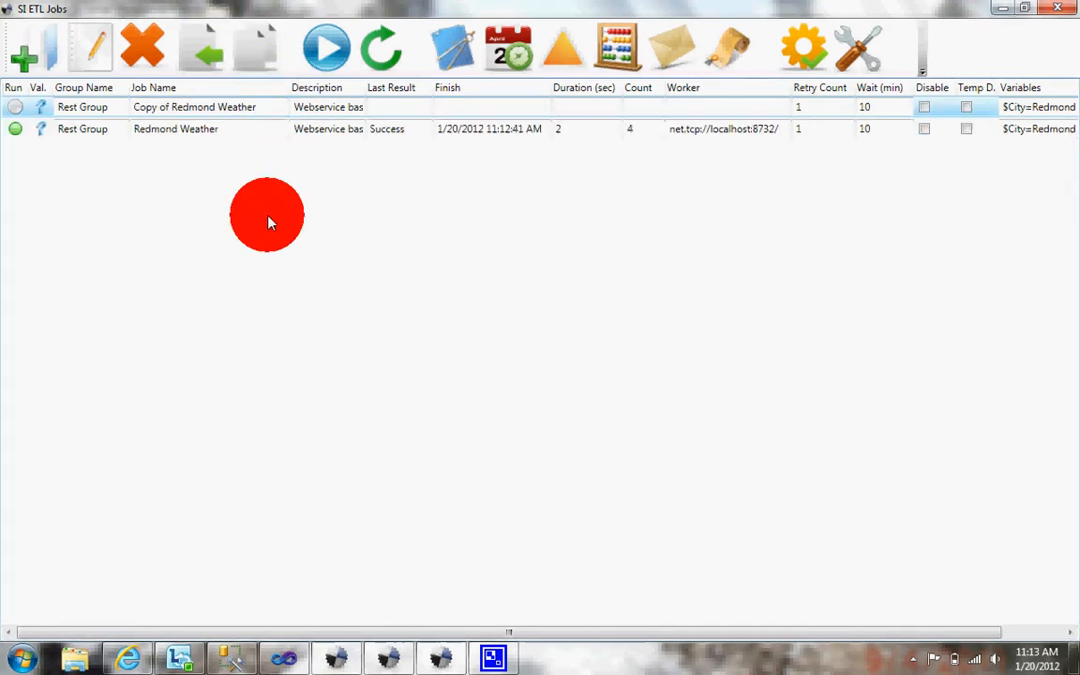
Rename the copied job as San Diego Weather
{"action": "left_click", "coordinate": [230, 110]}
{"action": "key", "text": "shift+Home"}
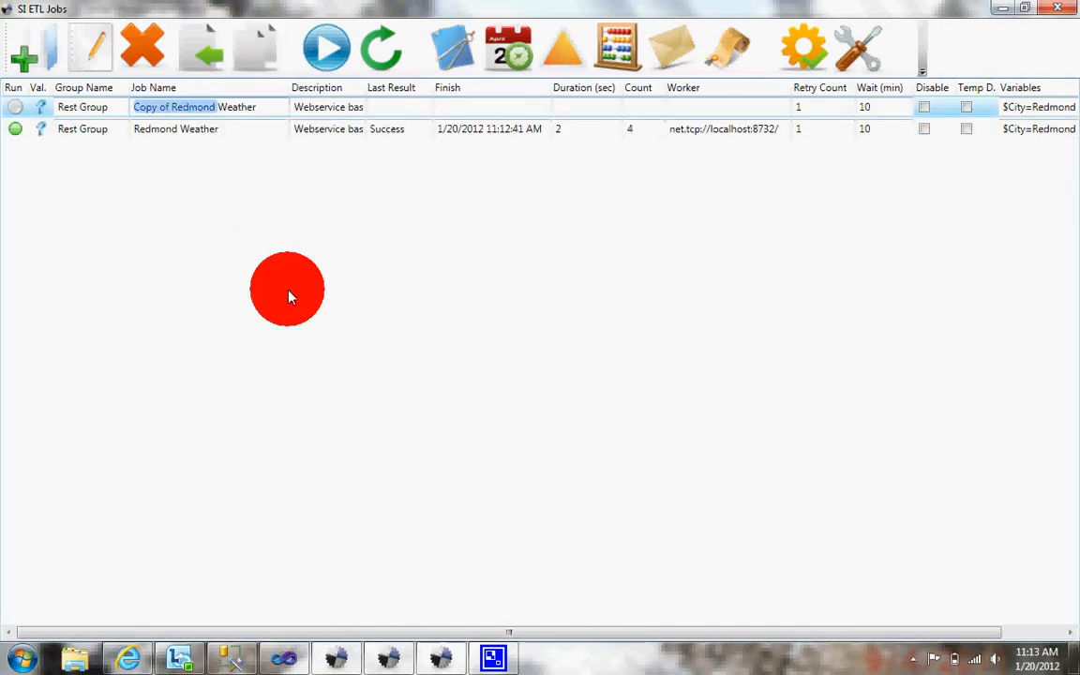
{"action": "key", "text": "Delete"}
{"action": "type", "text": "San Die"}
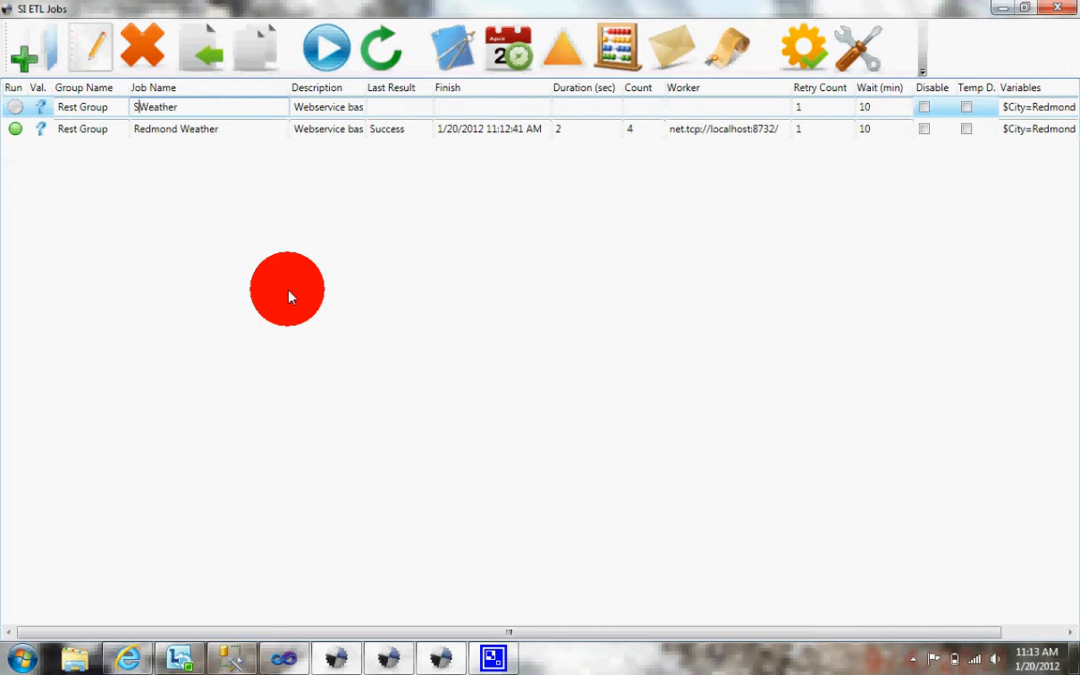
{"action": "type", "text": "go"}
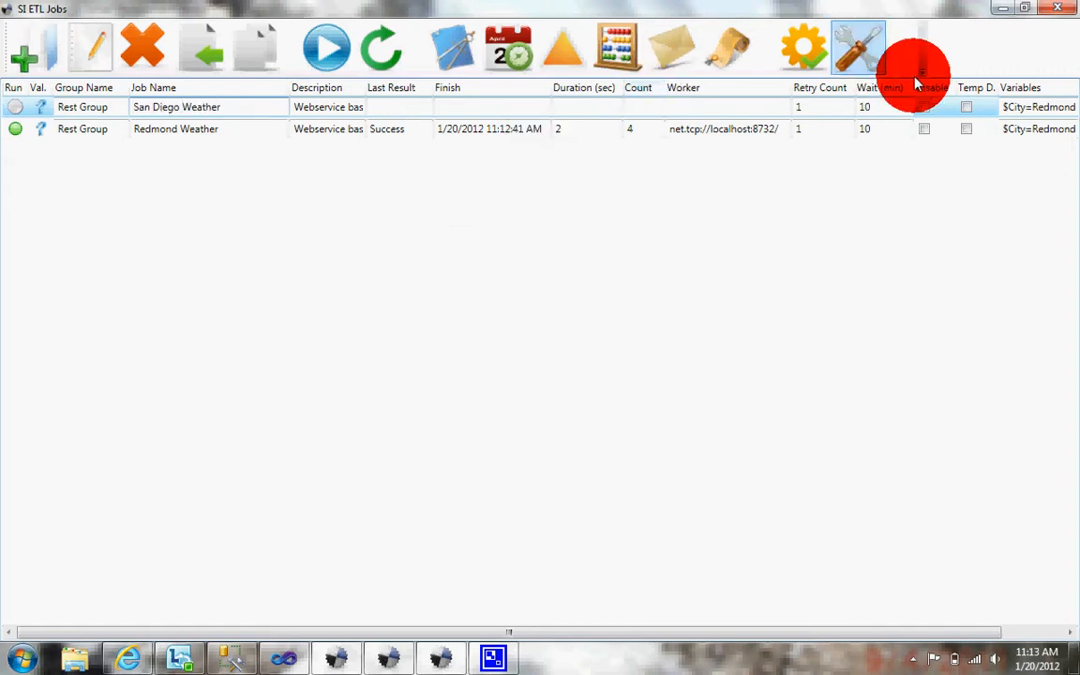
Set the San Diego Weather job's variable to $City=San Diego
{"action": "left_click", "coordinate": [1032, 107]}
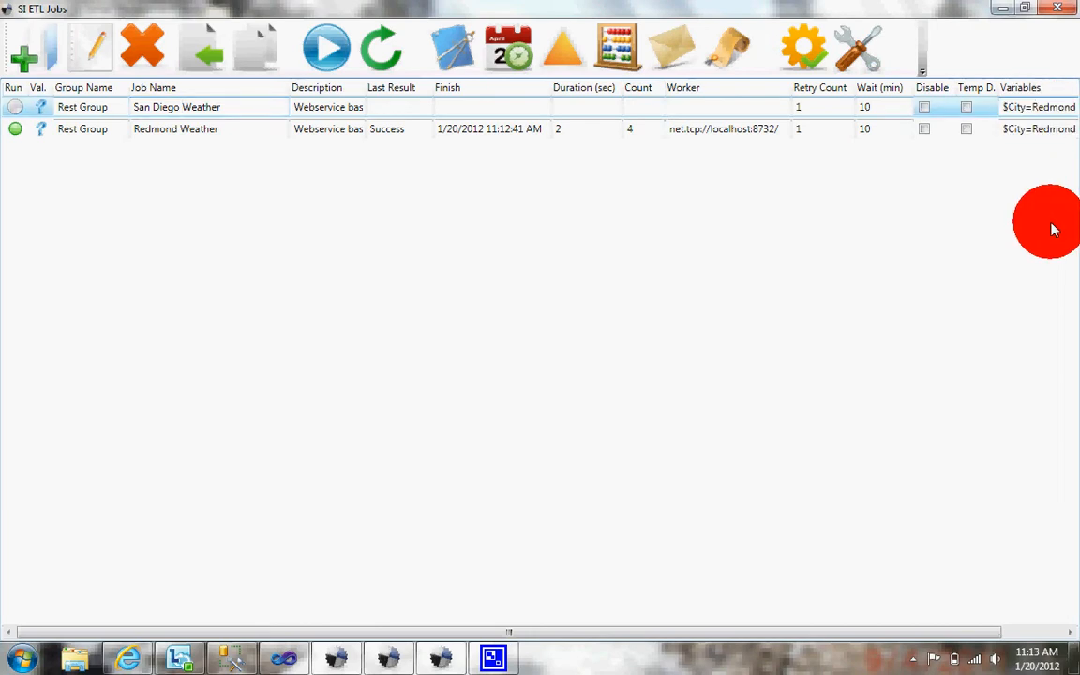
{"action": "key", "text": "shift+End"}
{"action": "type", "text": "San Diego"}
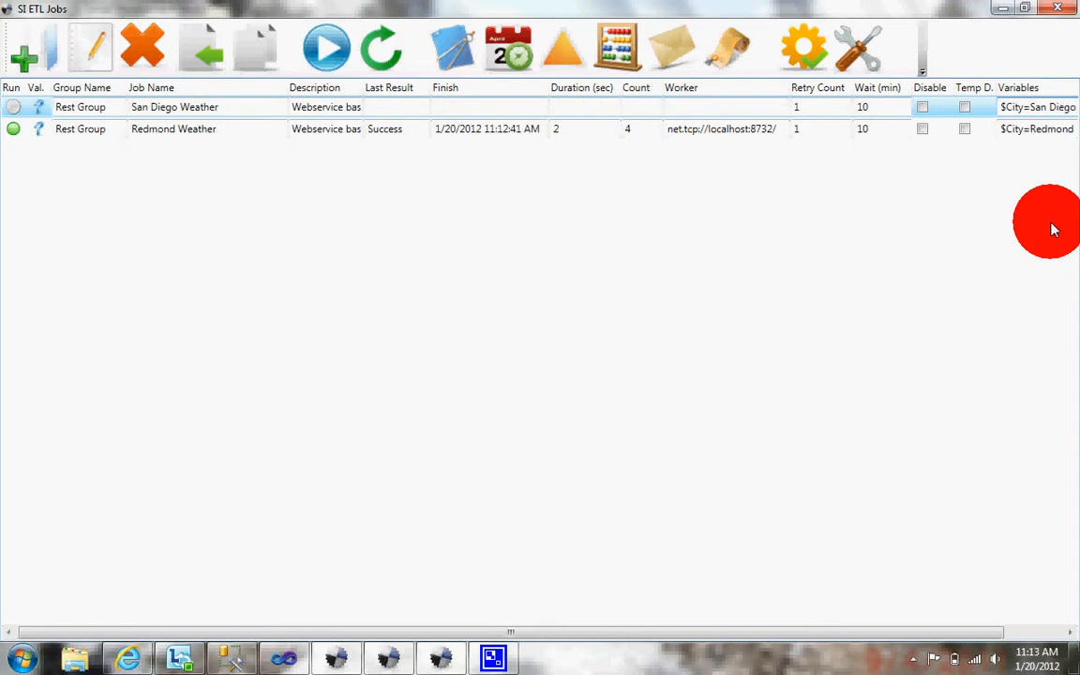
{"action": "left_click", "coordinate": [985, 131]}
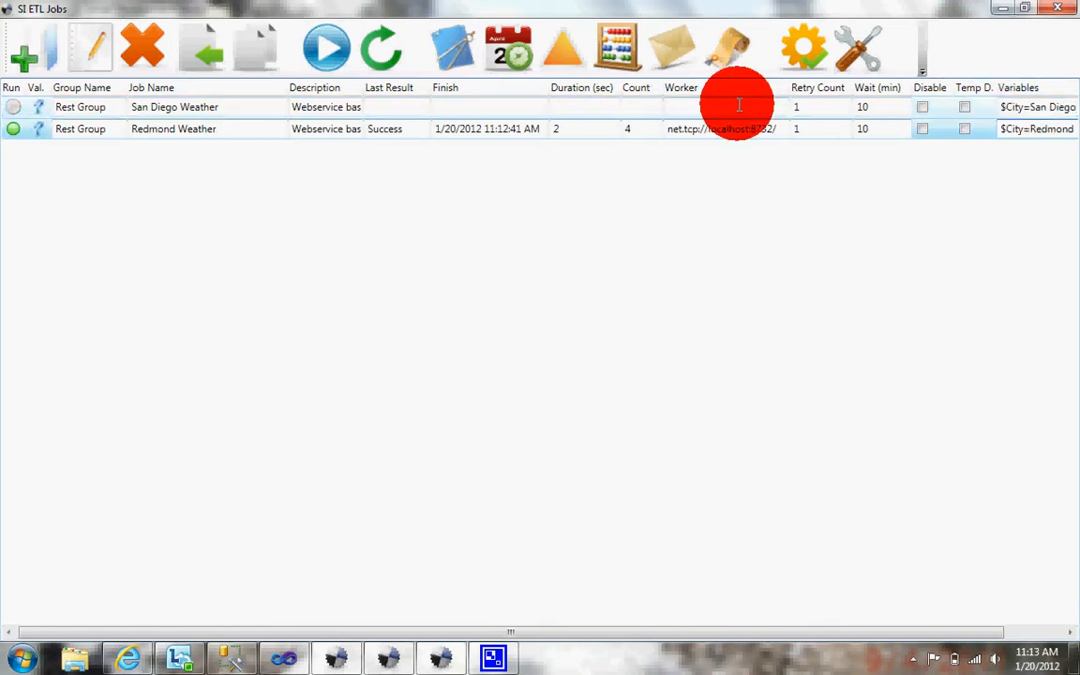
{"action": "left_click", "coordinate": [668, 105]}
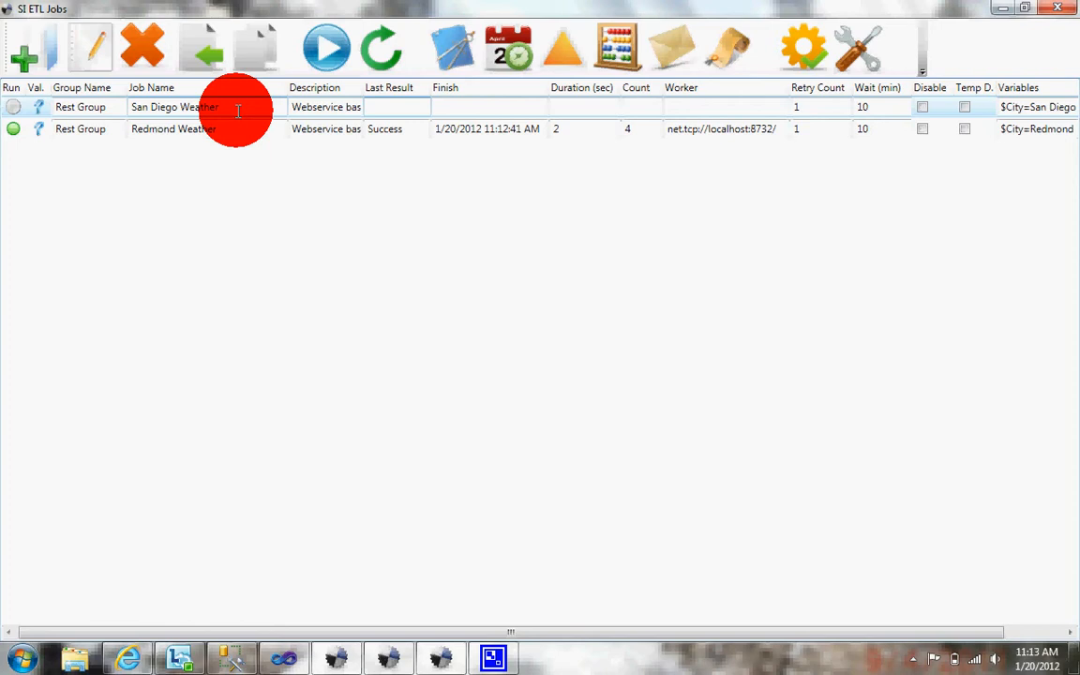
In the San Diego Weather job's MSSQL Bulk Copy Loader, set Truncate onLoad to False, save the parameters and close the job editor
{"action": "left_click", "coordinate": [88, 59]}
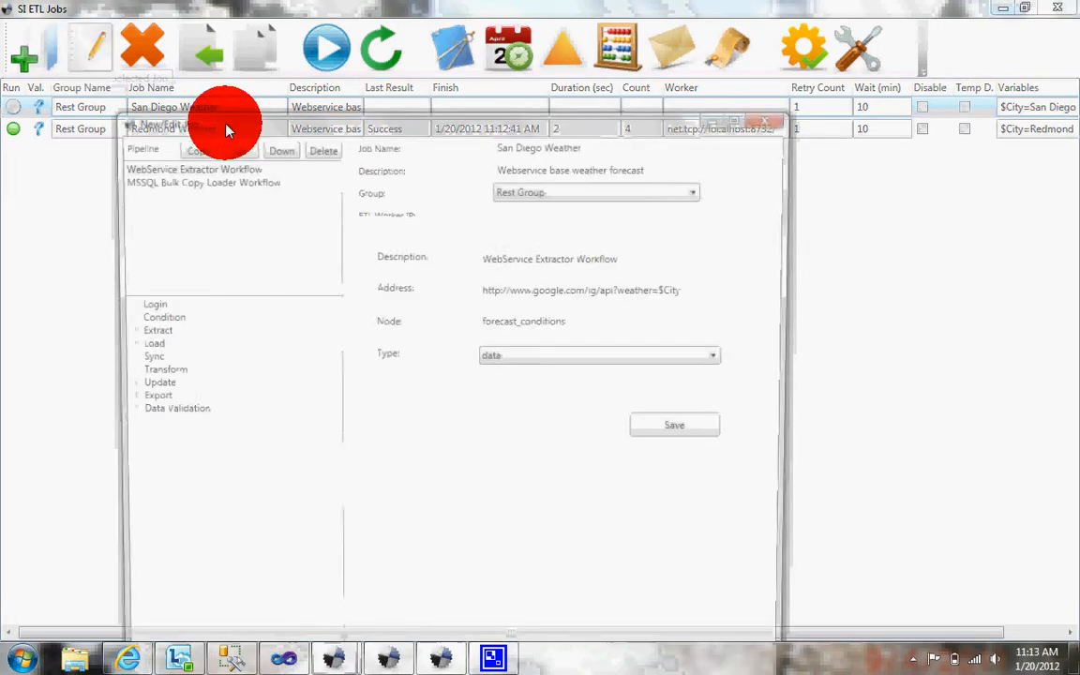
{"action": "left_click", "coordinate": [239, 182]}
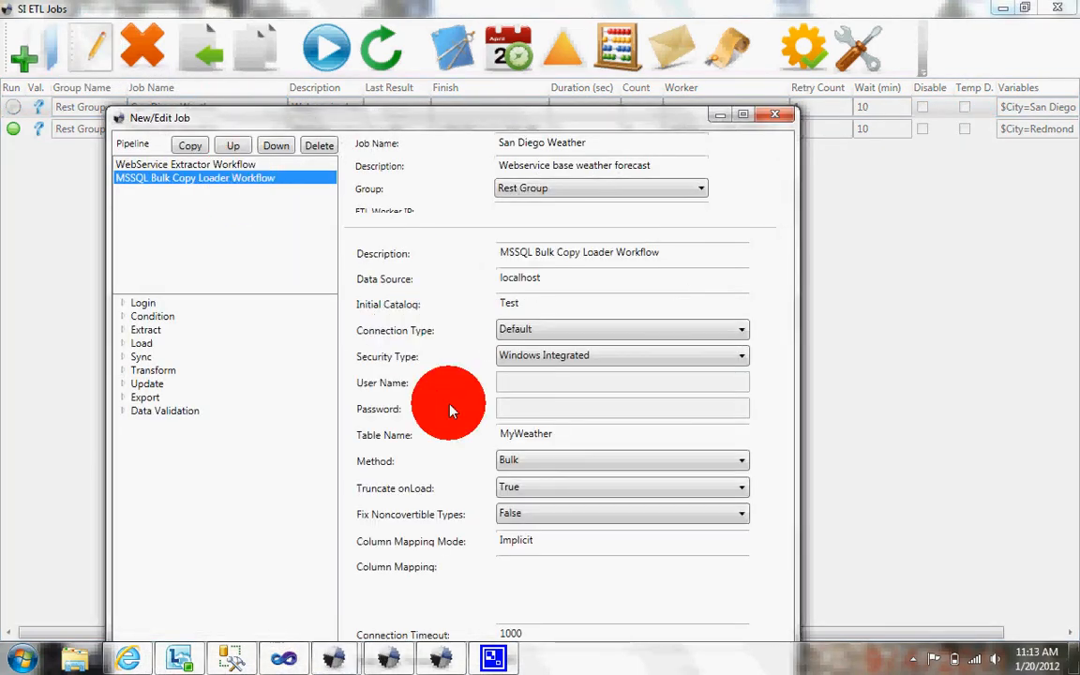
{"action": "left_click", "coordinate": [541, 496]}
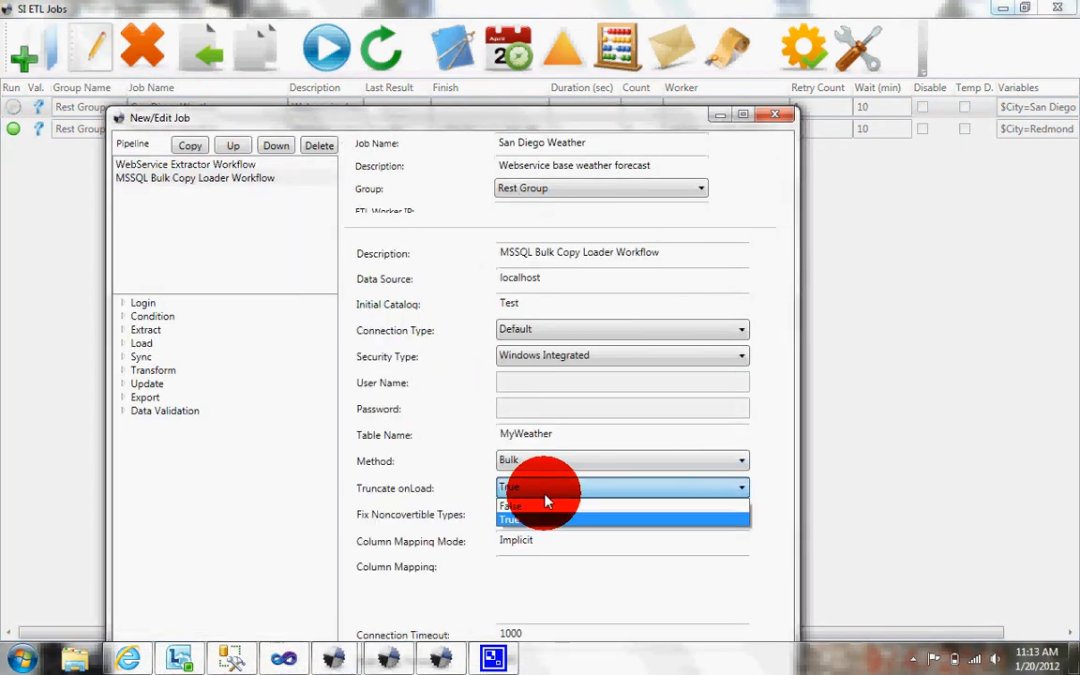
{"action": "left_click", "coordinate": [539, 511]}
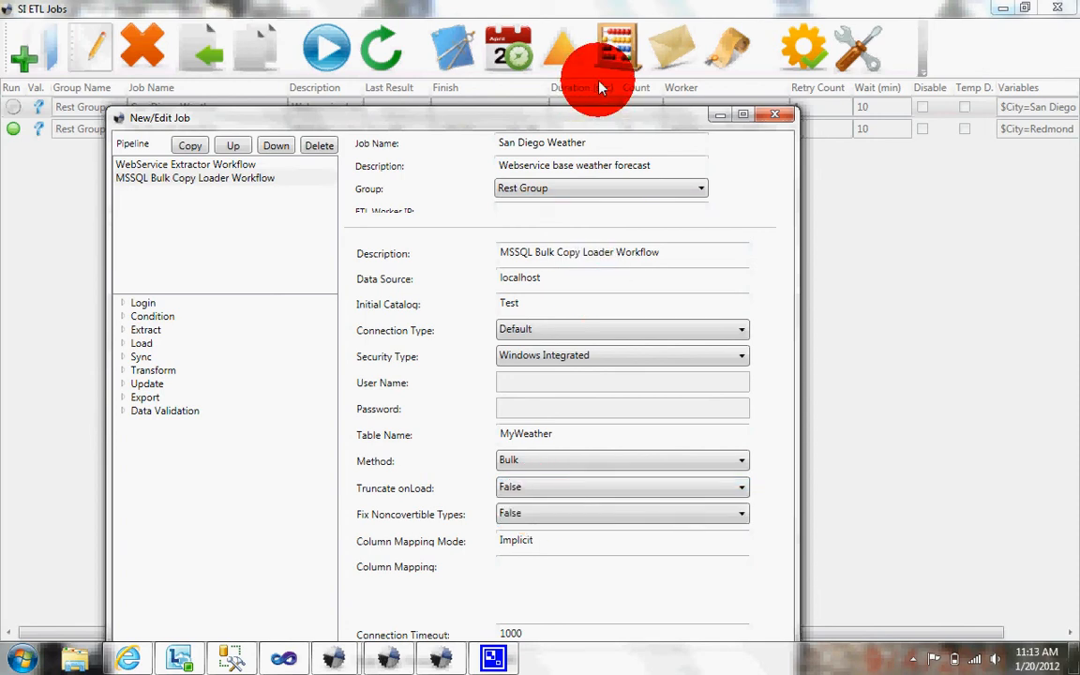
{"action": "left_click_drag", "start_coordinate": [591, 122], "coordinate": [579, 17]}
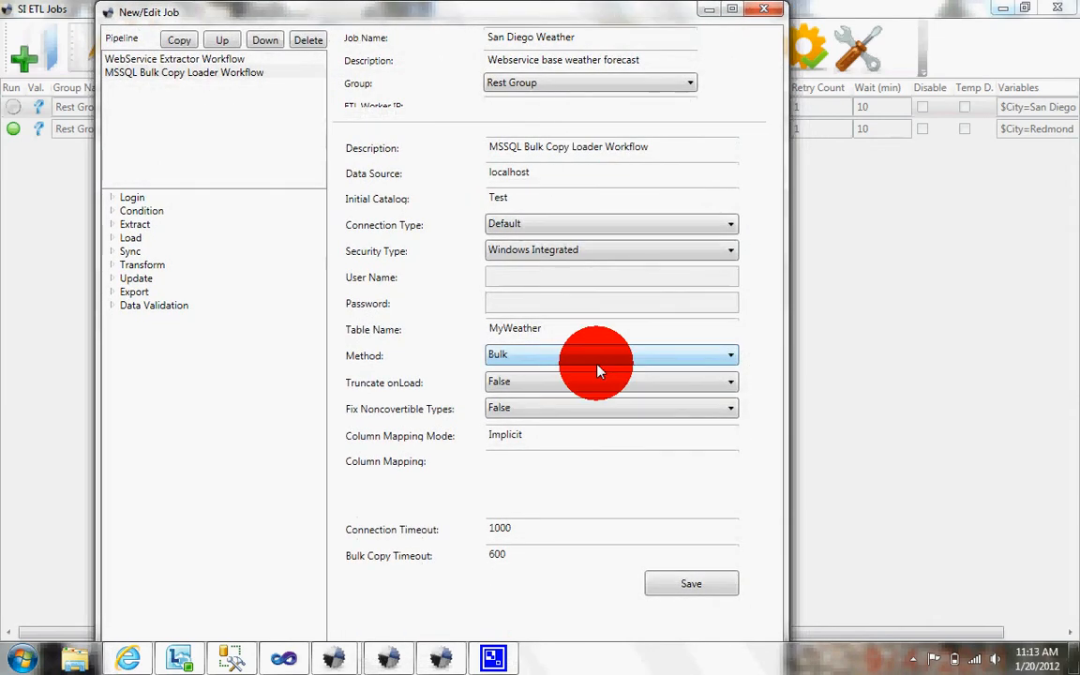
{"action": "left_click", "coordinate": [659, 591]}
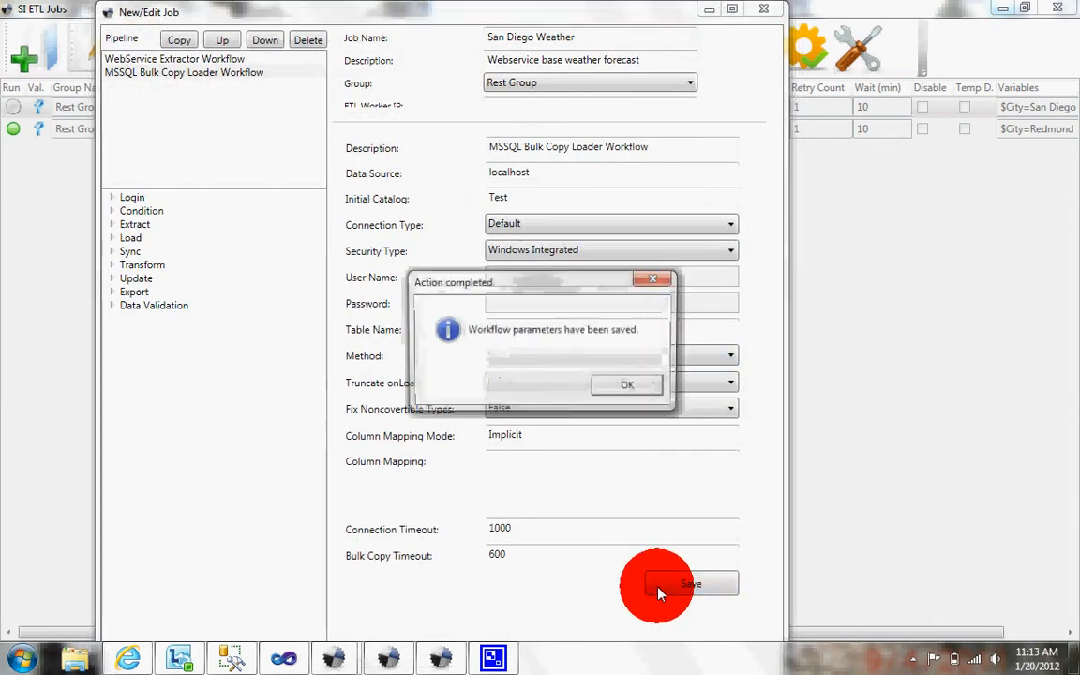
{"action": "left_click", "coordinate": [623, 386]}
{"action": "left_click", "coordinate": [764, 11]}
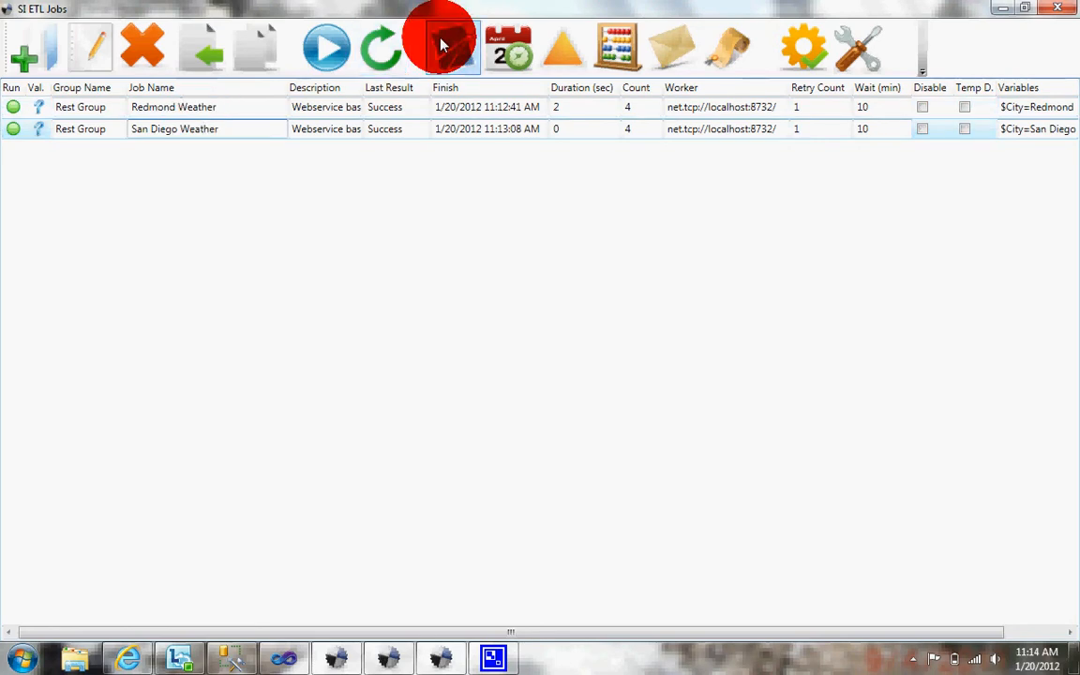
Add Redmond Weather from Rest Group as a dependency that must be executed before the San Diego Weather job
{"action": "left_click", "coordinate": [558, 51]}
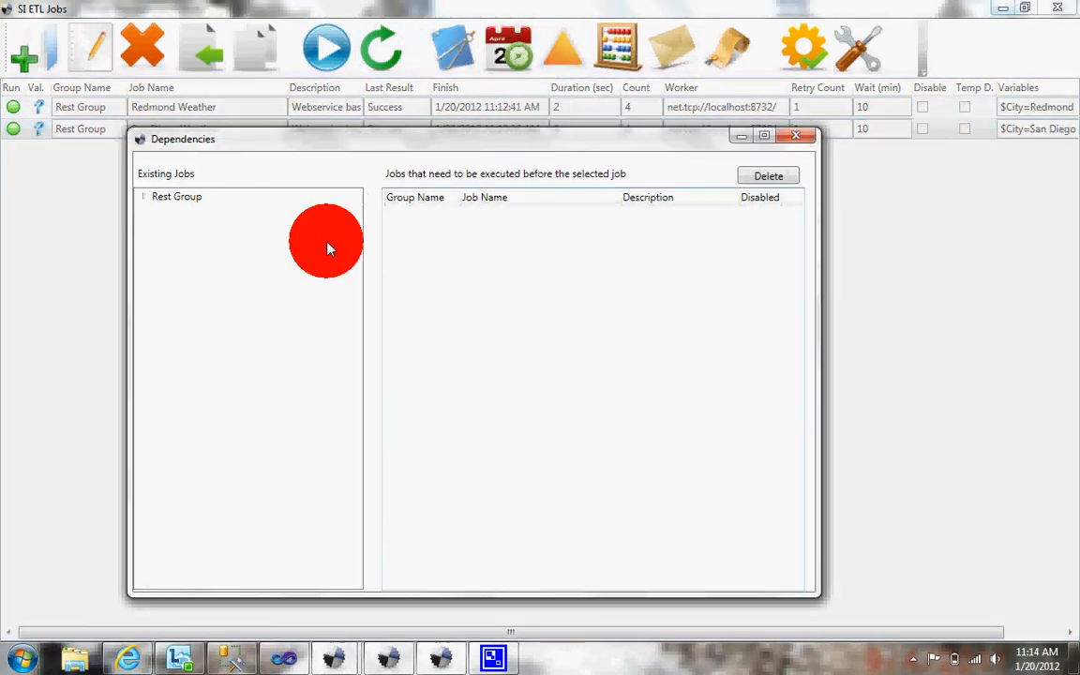
{"action": "left_click", "coordinate": [143, 197]}
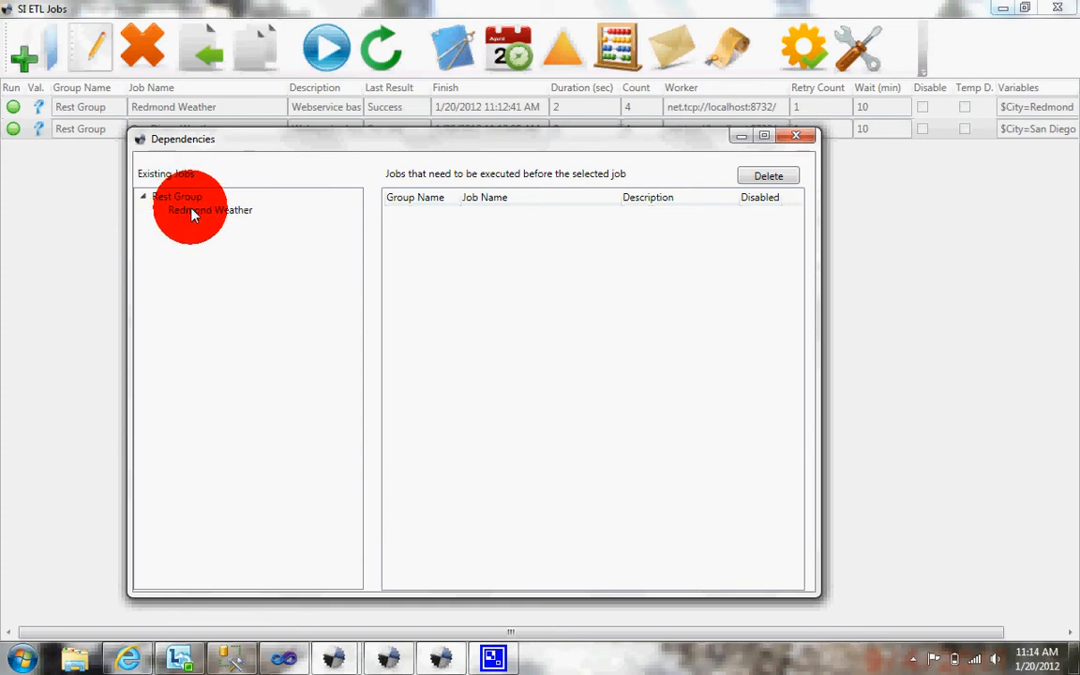
{"action": "left_click_drag", "start_coordinate": [197, 210], "coordinate": [422, 231]}
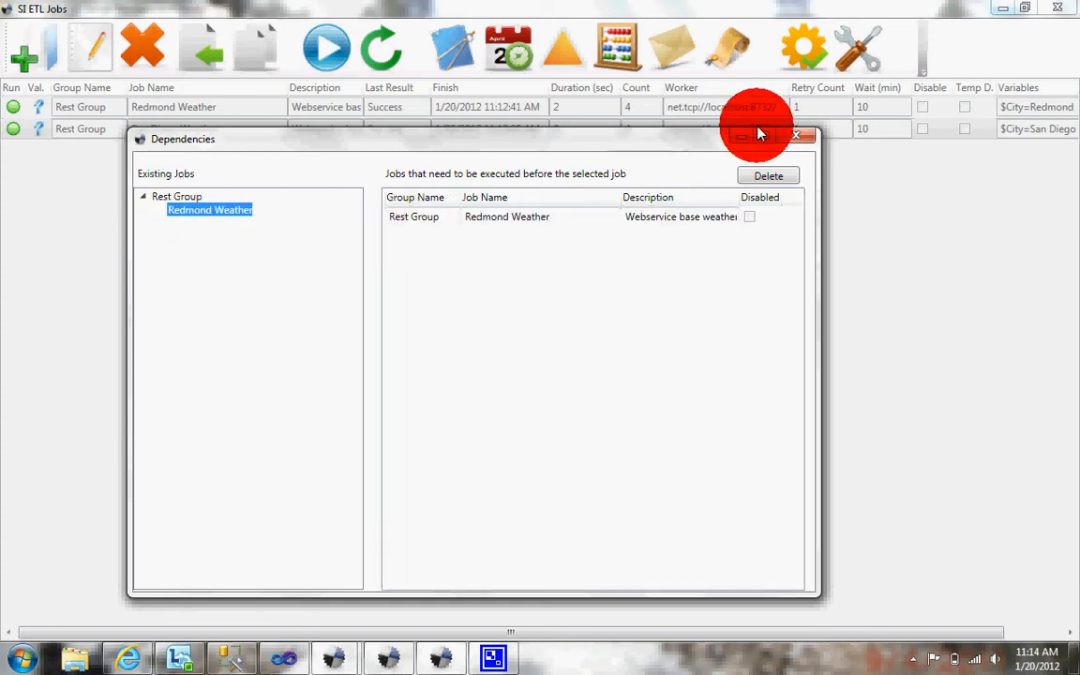
{"action": "left_click", "coordinate": [796, 137]}
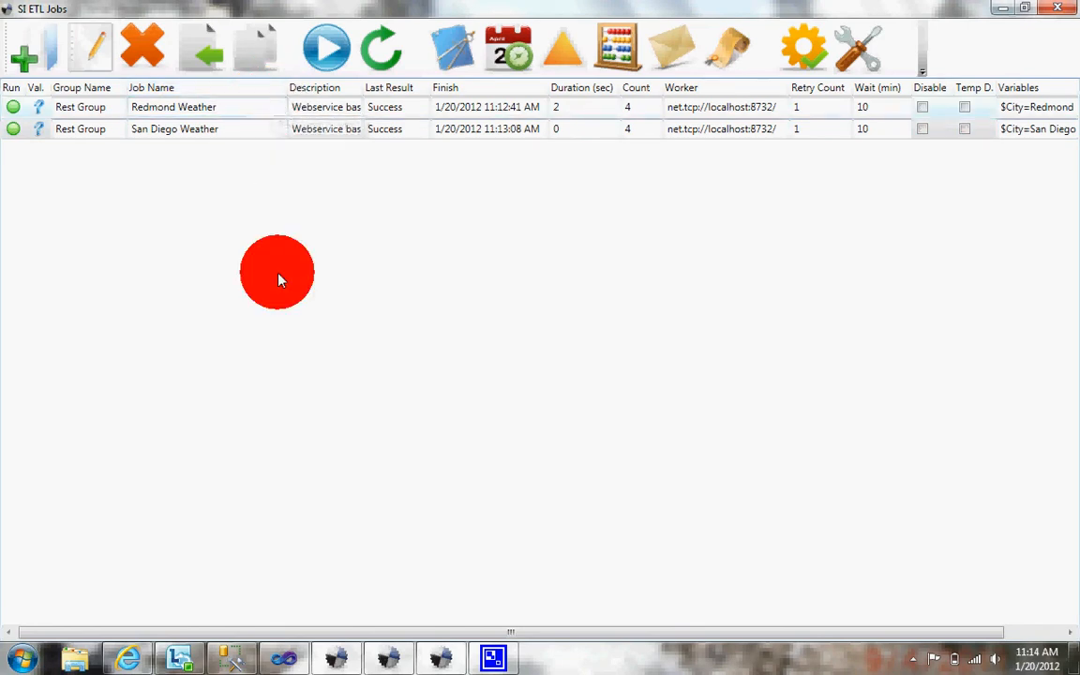
Stop the SI ETL Controller, restart all jobs and start the controller again to rerun both weather jobs
{"action": "left_click", "coordinate": [451, 663]}
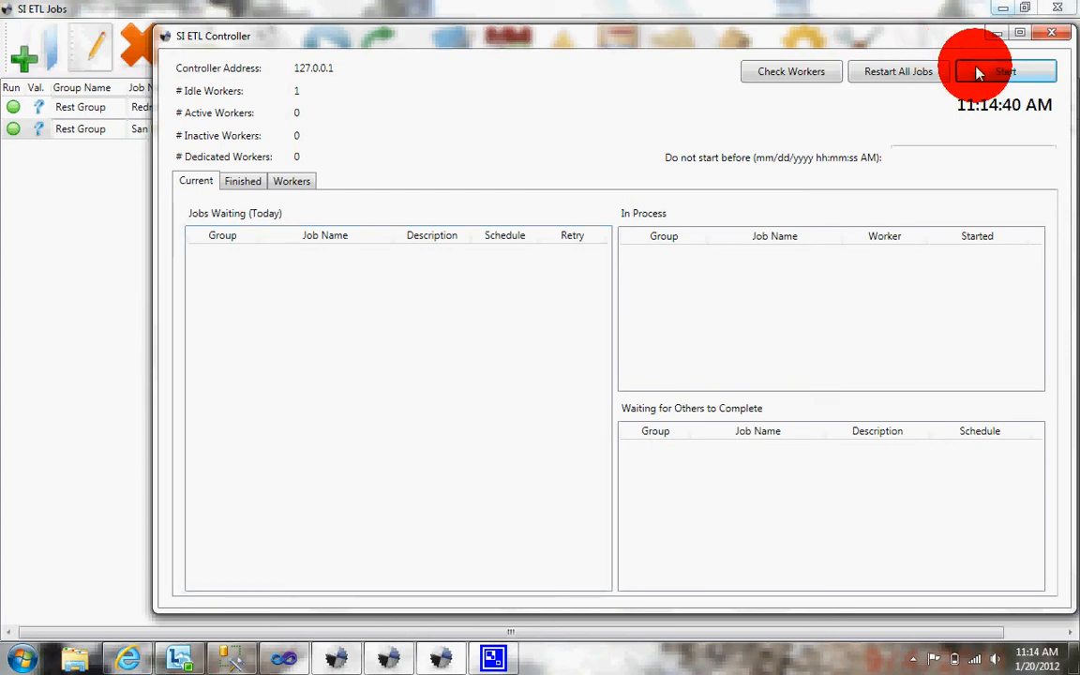
{"action": "left_click", "coordinate": [974, 72]}
{"action": "left_click", "coordinate": [917, 72]}
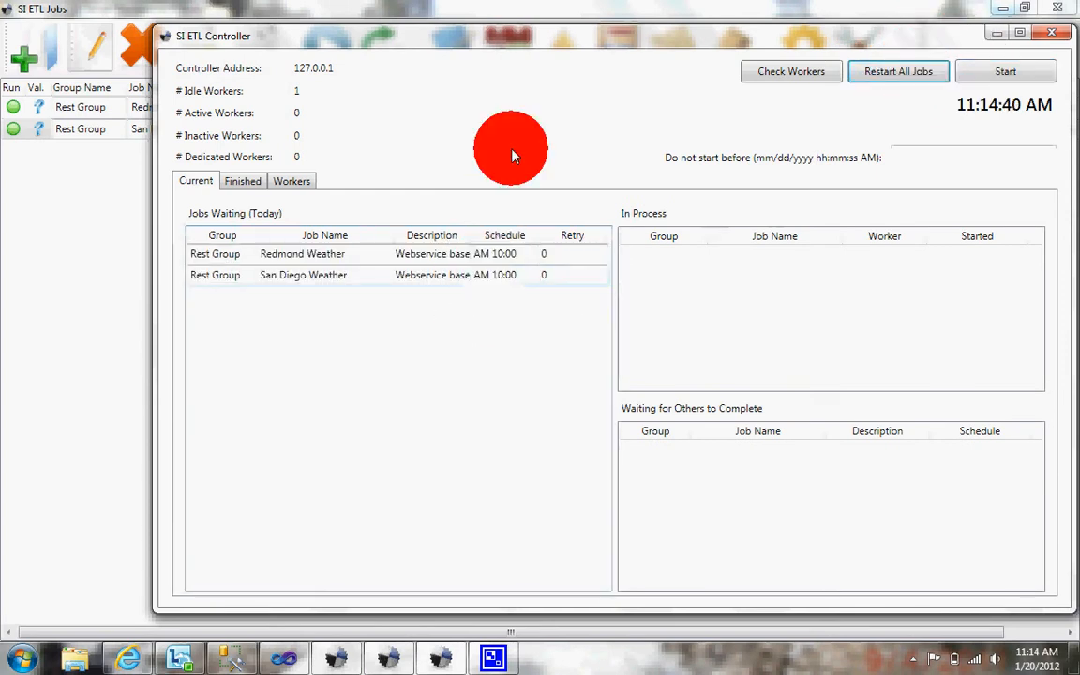
{"action": "left_click", "coordinate": [1006, 73]}
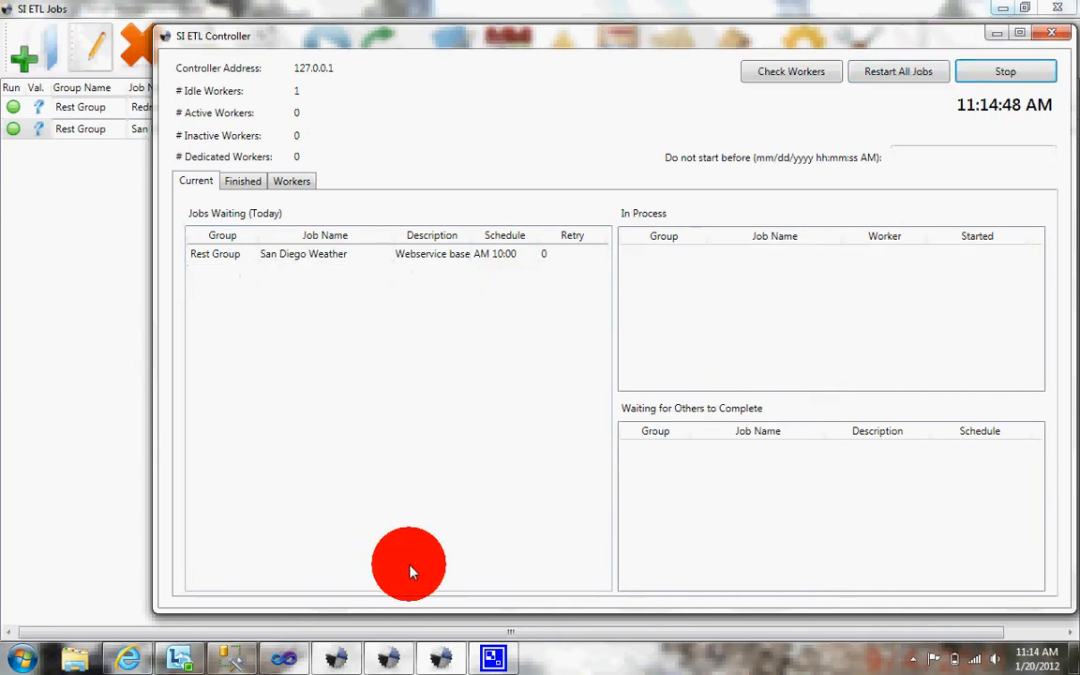
Check the ETL Worker log and rerun the dbo.MyWeather query in SQL Server Management Studio
{"action": "mouse_move", "coordinate": [350, 647]}
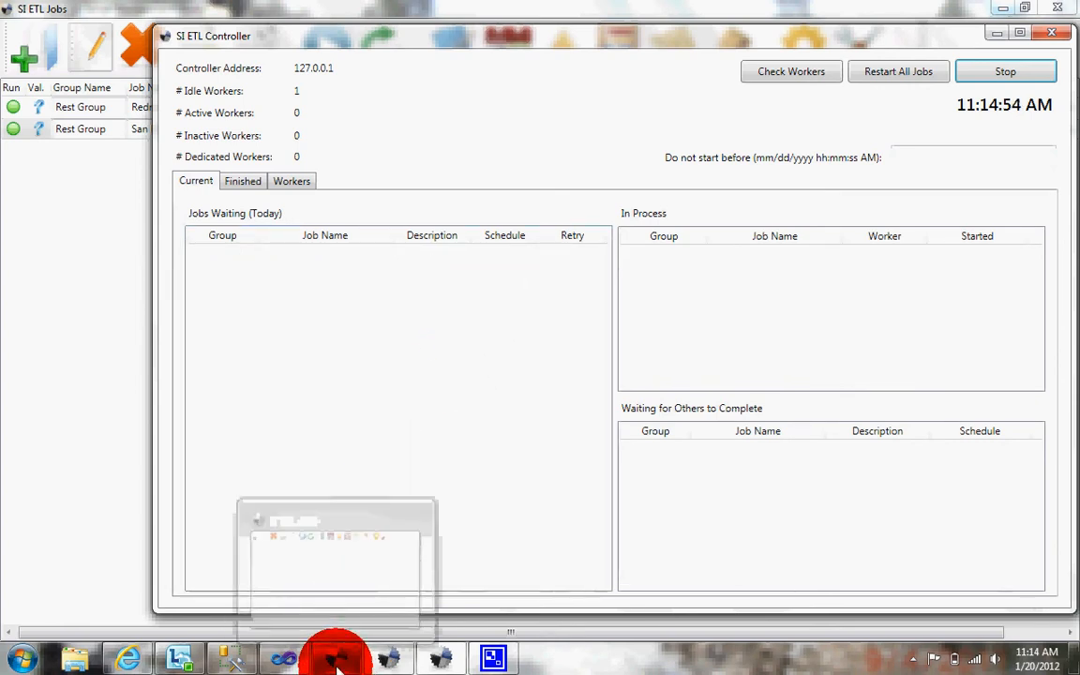
{"action": "left_click", "coordinate": [343, 609]}
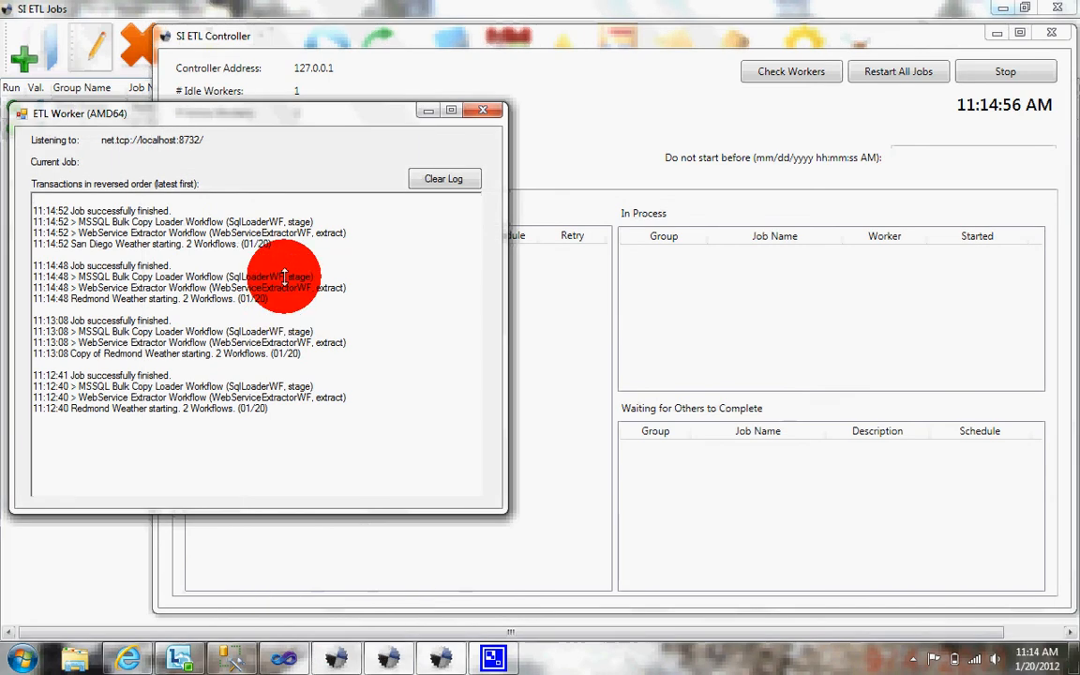
{"action": "left_click", "coordinate": [239, 660]}
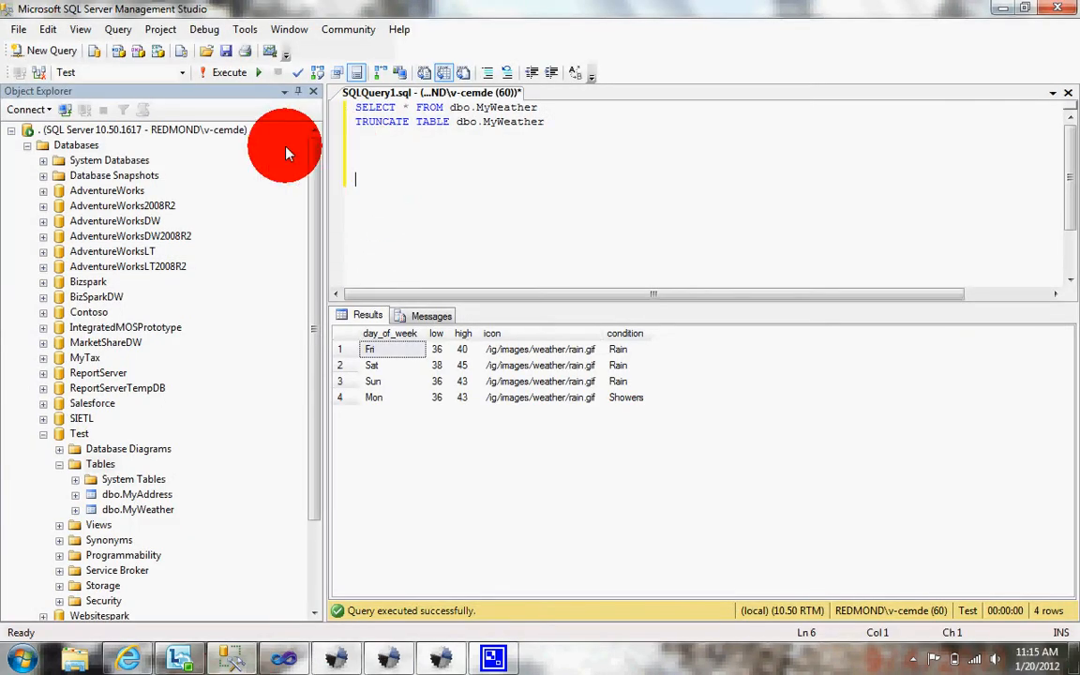
{"action": "left_click", "coordinate": [231, 73]}
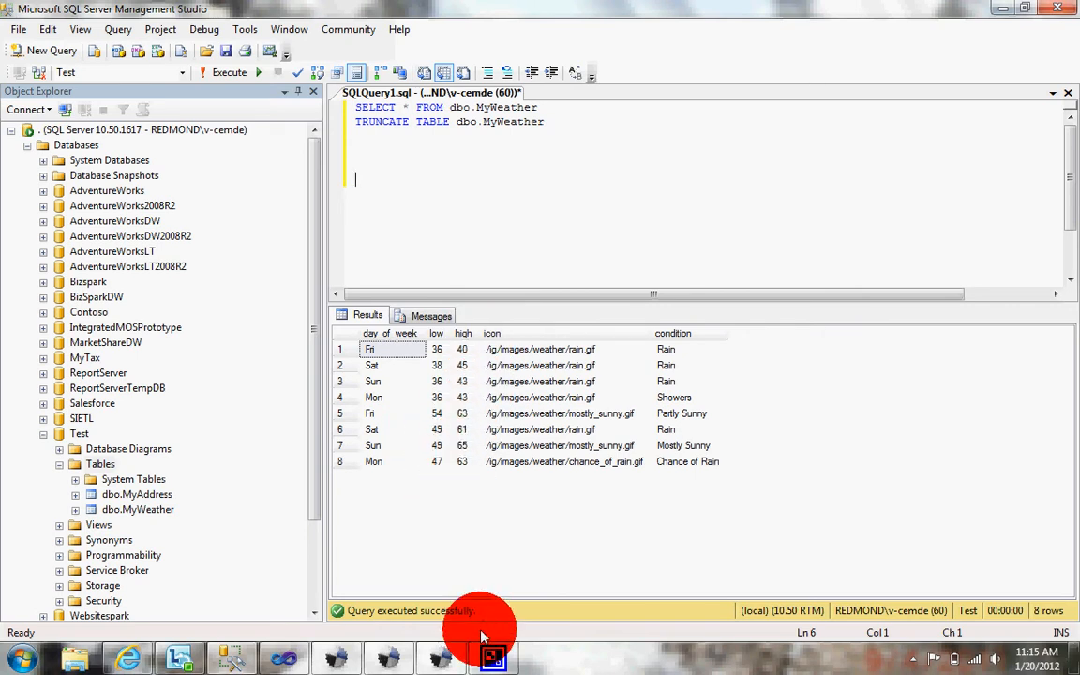
Review the SI ETL Controller, the ETL Worker log and the SI ETL Jobs list
{"action": "mouse_move", "coordinate": [451, 658]}
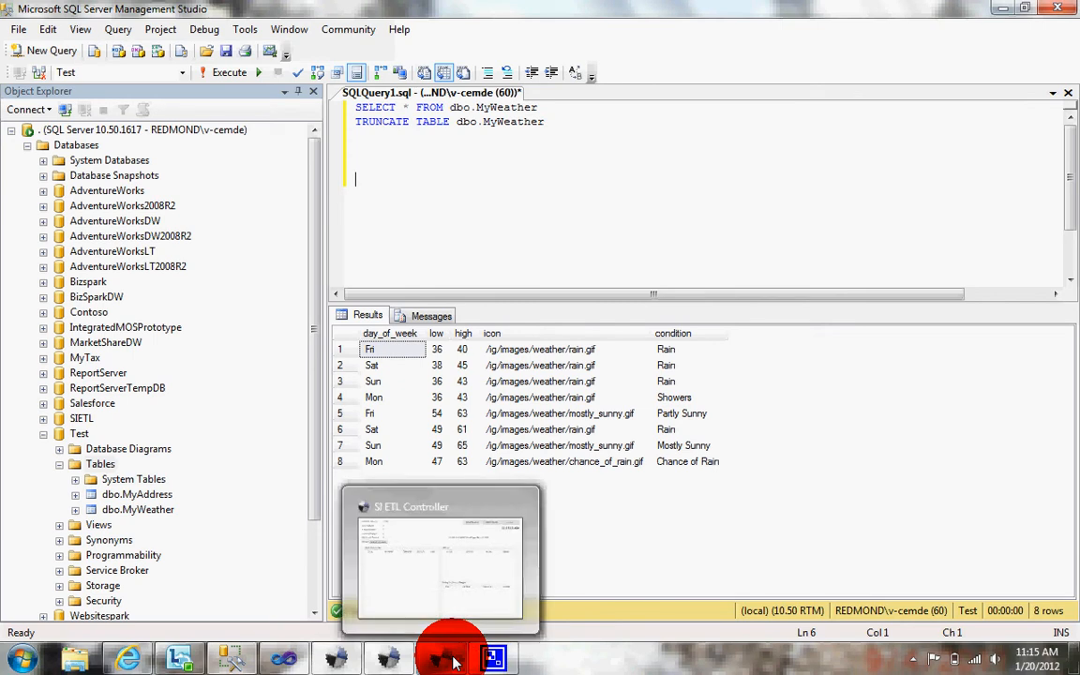
{"action": "left_click", "coordinate": [452, 660]}
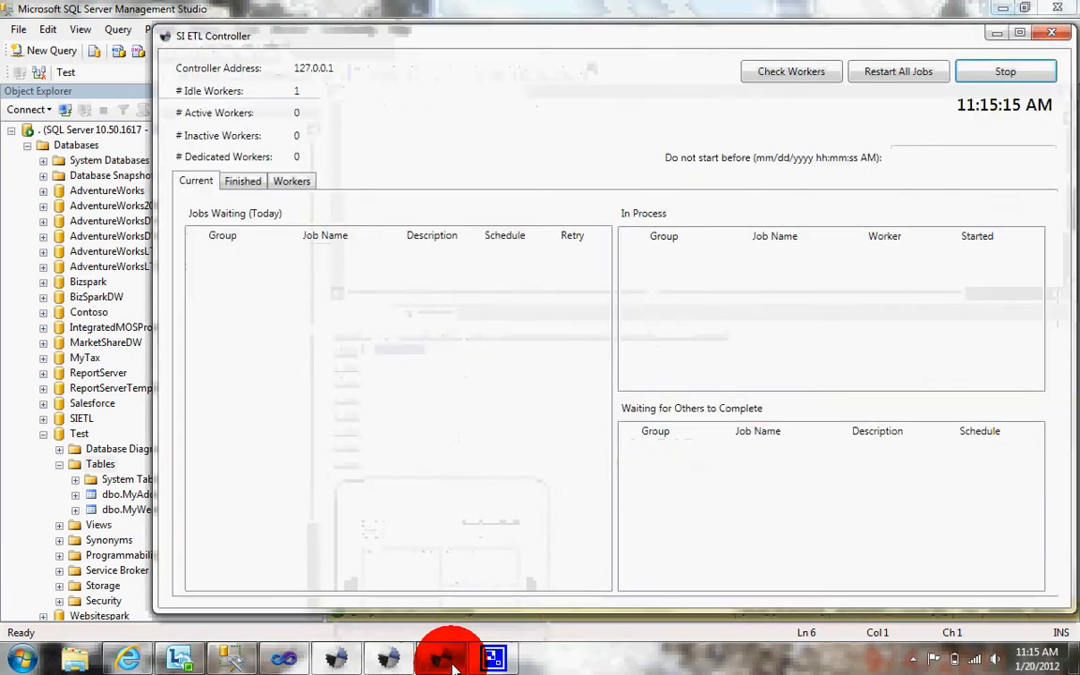
{"action": "left_click", "coordinate": [390, 660]}
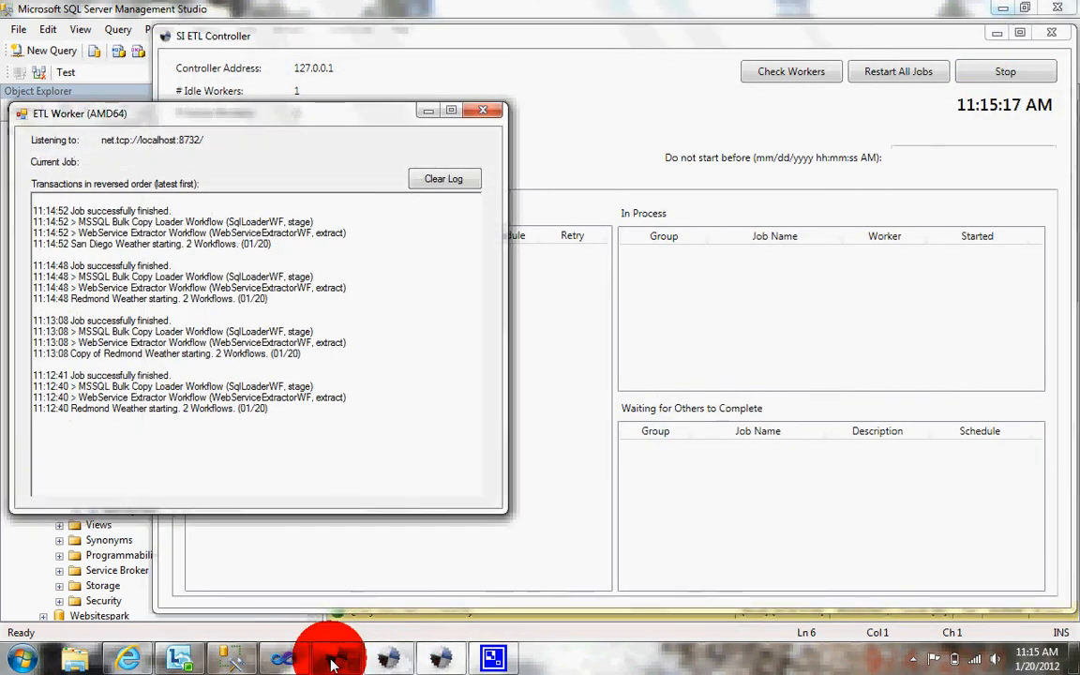
{"action": "left_click", "coordinate": [333, 660]}
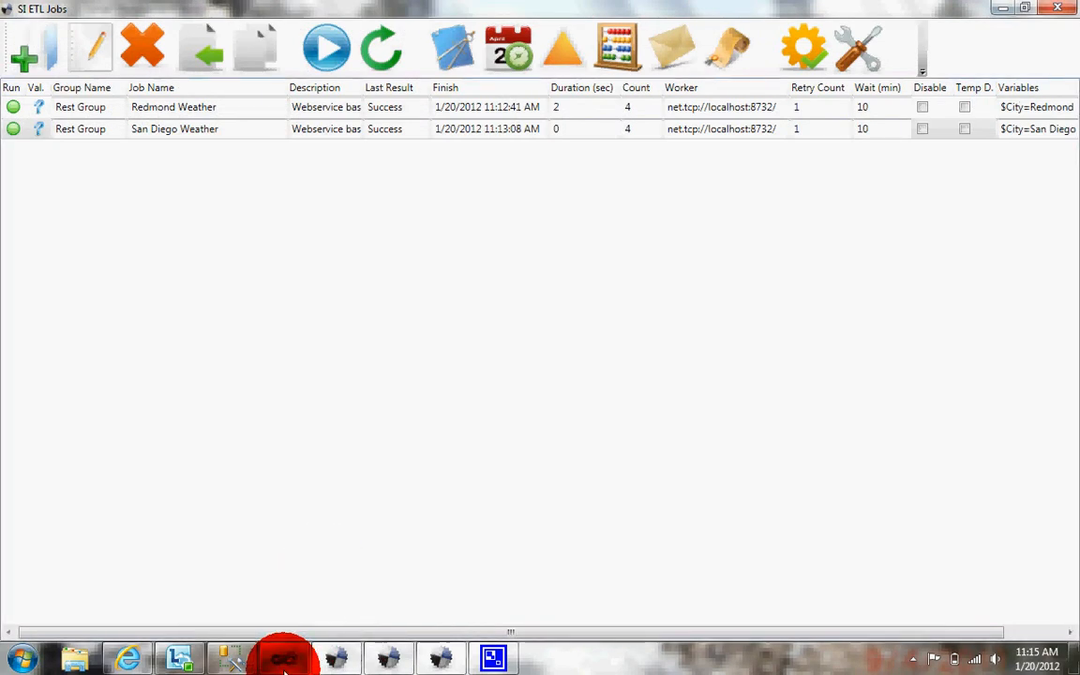
Switch to Visual Studio and examine the field declarations and constructor of the WebServiceExtractorModule class in WebServiceExtractorModule.cs
{"action": "mouse_move", "coordinate": [284, 662]}
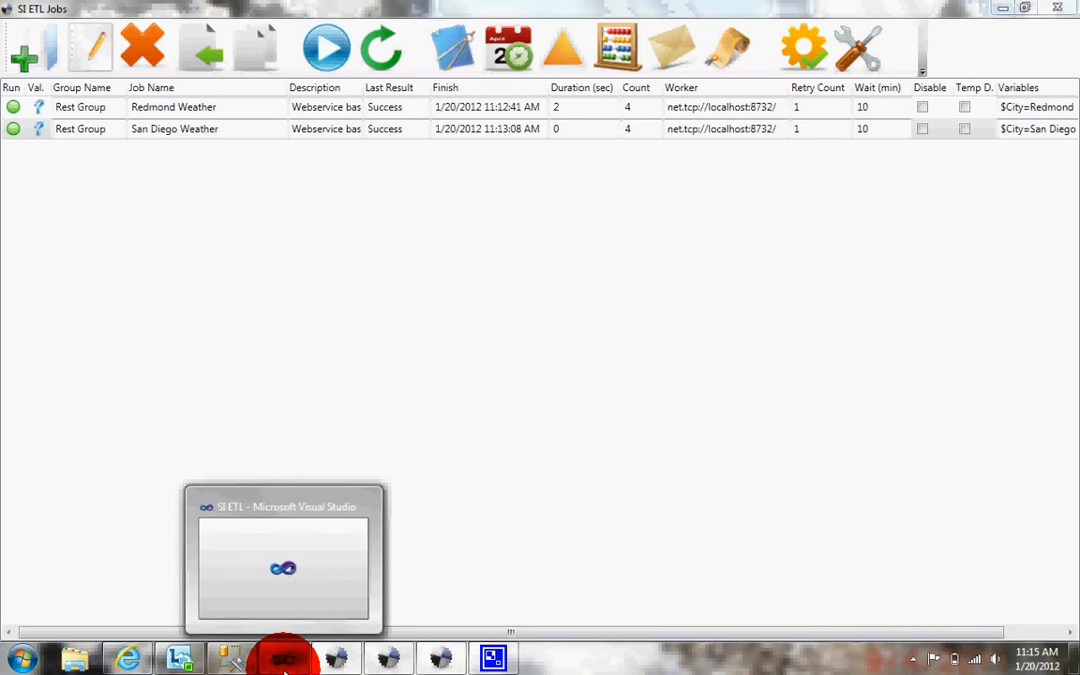
{"action": "left_click", "coordinate": [284, 662]}
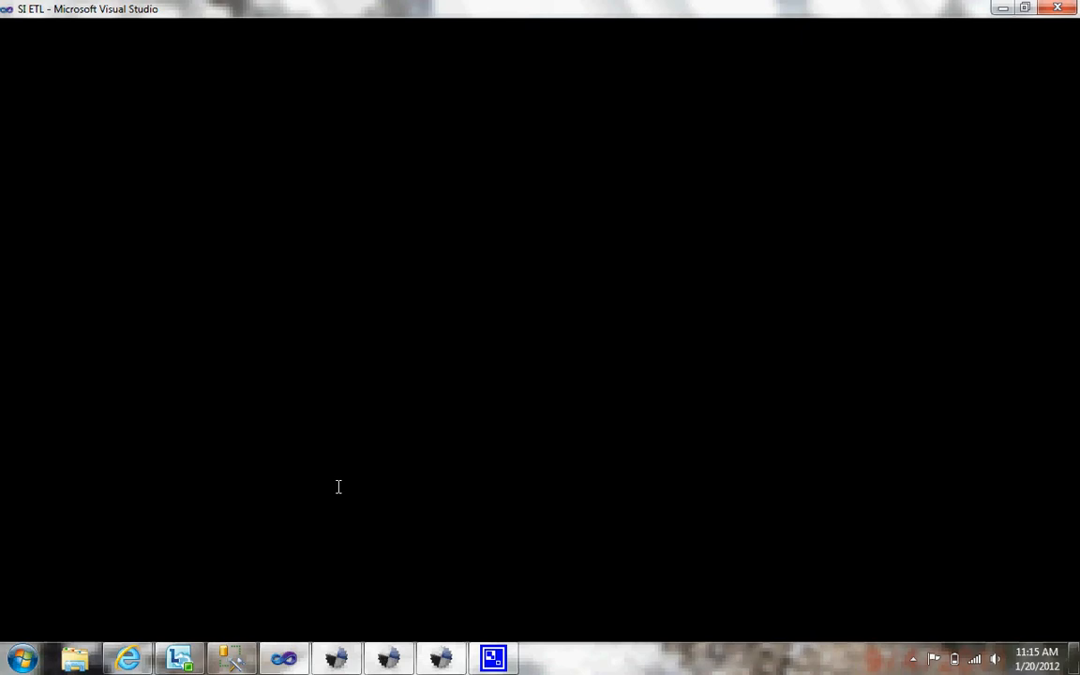
{"action": "left_click", "coordinate": [339, 487]}
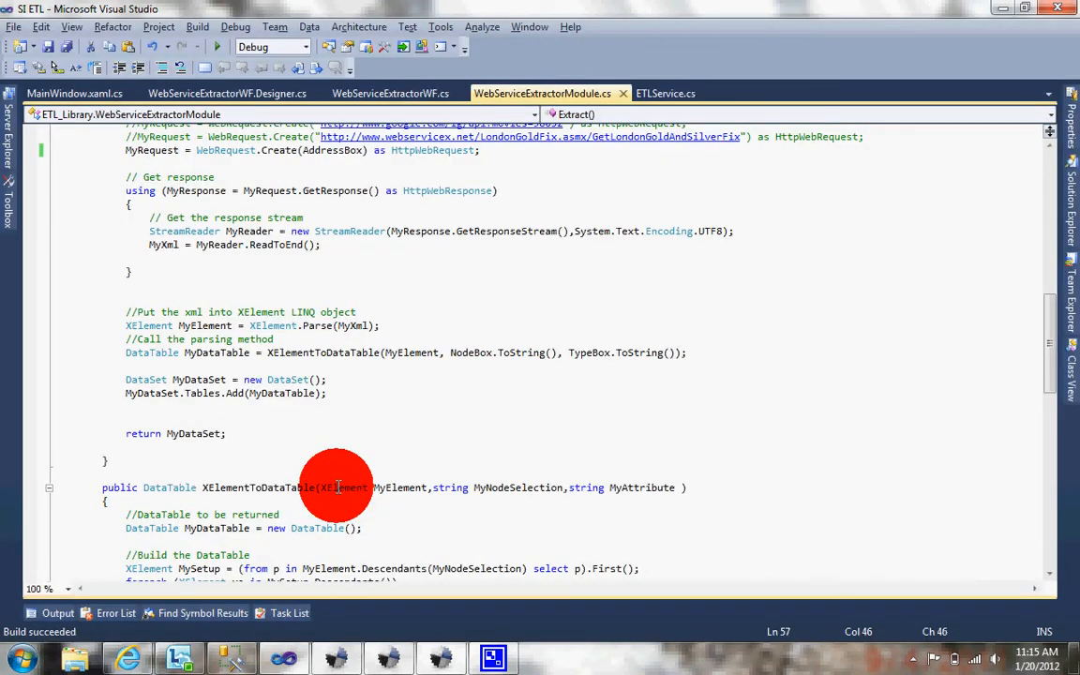
{"action": "left_click_drag", "start_coordinate": [338, 487], "coordinate": [318, 263]}
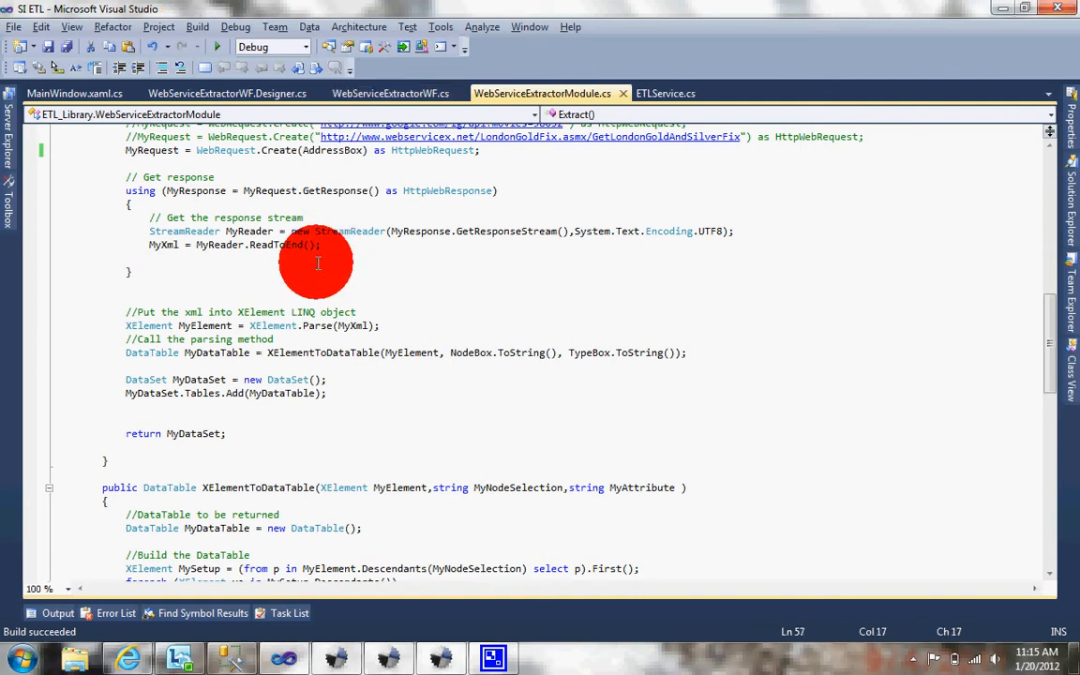
{"action": "key", "text": "Up"}
{"action": "key", "text": "Up"}
{"action": "key", "text": "Up"}
{"action": "key", "text": "Up"}
{"action": "key", "text": "Up"}
{"action": "key", "text": "Up"}
{"action": "key", "text": "Up"}
{"action": "key", "text": "Up"}
{"action": "key", "text": "Up"}
{"action": "key", "text": "Up"}
{"action": "key", "text": "Up"}
{"action": "key", "text": "Up"}
{"action": "key", "text": "Up"}
{"action": "key", "text": "Up"}
{"action": "key", "text": "Up"}
{"action": "key", "text": "Up"}
{"action": "key", "text": "Up"}
{"action": "key", "text": "Up"}
{"action": "key", "text": "Up"}
{"action": "key", "text": "Up"}
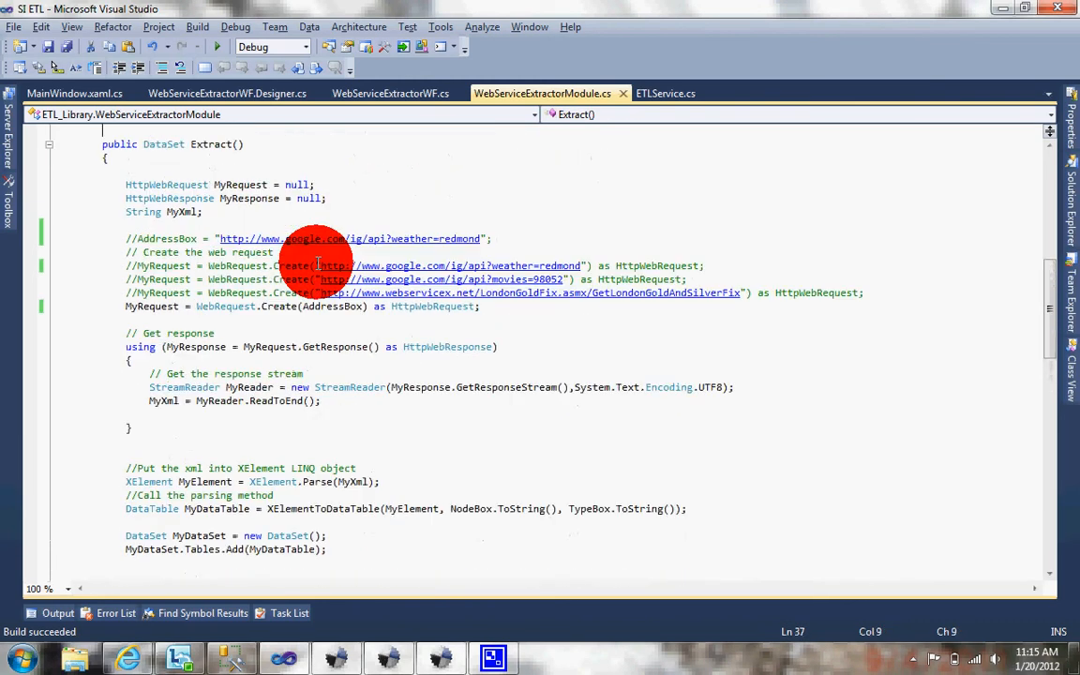
{"action": "key", "text": "Up"}
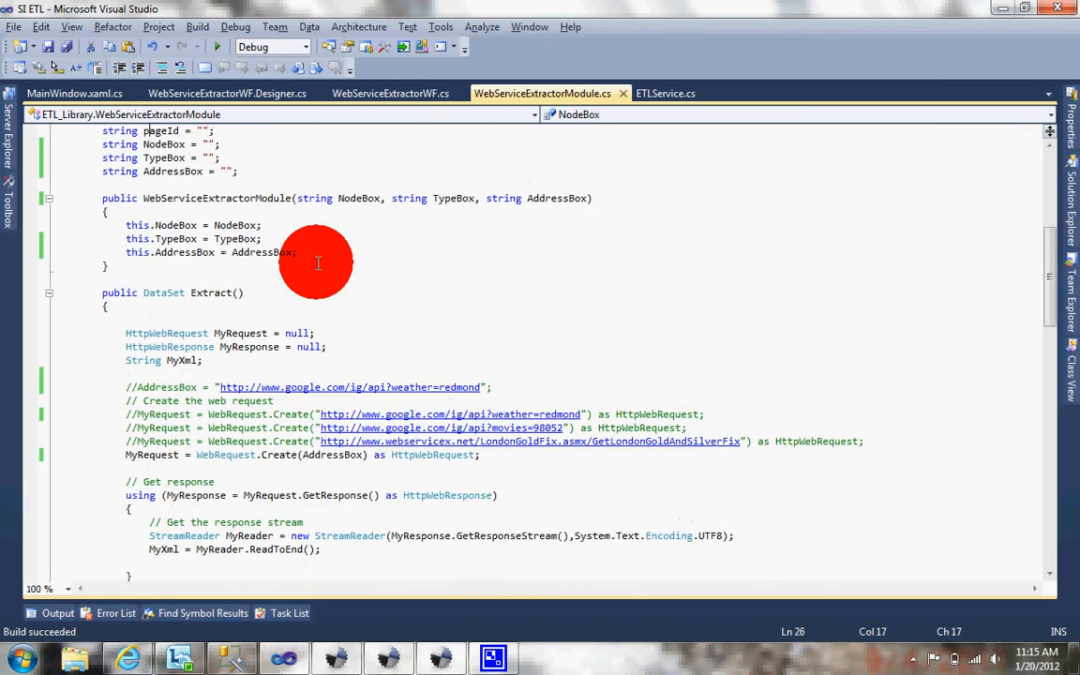
{"action": "key", "text": "Up"}
{"action": "key", "text": "Up"}
{"action": "key", "text": "Up"}
{"action": "key", "text": "Up"}
{"action": "key", "text": "Up"}
{"action": "key", "text": "Up"}
{"action": "key", "text": "Up"}
{"action": "key", "text": "Up"}
{"action": "key", "text": "Up"}
{"action": "key", "text": "Up"}
{"action": "key", "text": "Up"}
{"action": "key", "text": "Up"}
{"action": "key", "text": "Up"}
{"action": "key", "text": "Up"}
{"action": "key", "text": "Up"}
{"action": "key", "text": "Up"}
{"action": "key", "text": "Up"}
{"action": "key", "text": "Up"}
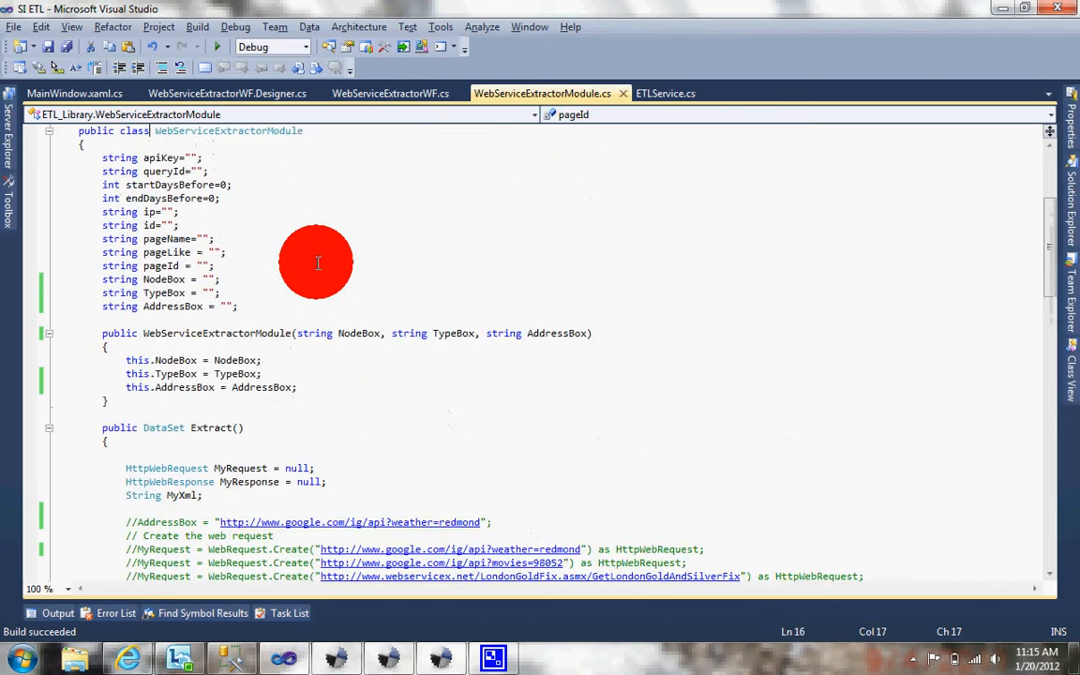
Read through the Extract method, from creating the web request to parsing the XML and returning the DataSet
{"action": "key", "text": "Down"}
{"action": "key", "text": "Down"}
{"action": "key", "text": "Down"}
{"action": "key", "text": "Down"}
{"action": "key", "text": "Down"}
{"action": "key", "text": "Down"}
{"action": "key", "text": "Down"}
{"action": "key", "text": "Down"}
{"action": "key", "text": "Down"}
{"action": "key", "text": "Down"}
{"action": "key", "text": "Down"}
{"action": "key", "text": "Down"}
{"action": "key", "text": "Down"}
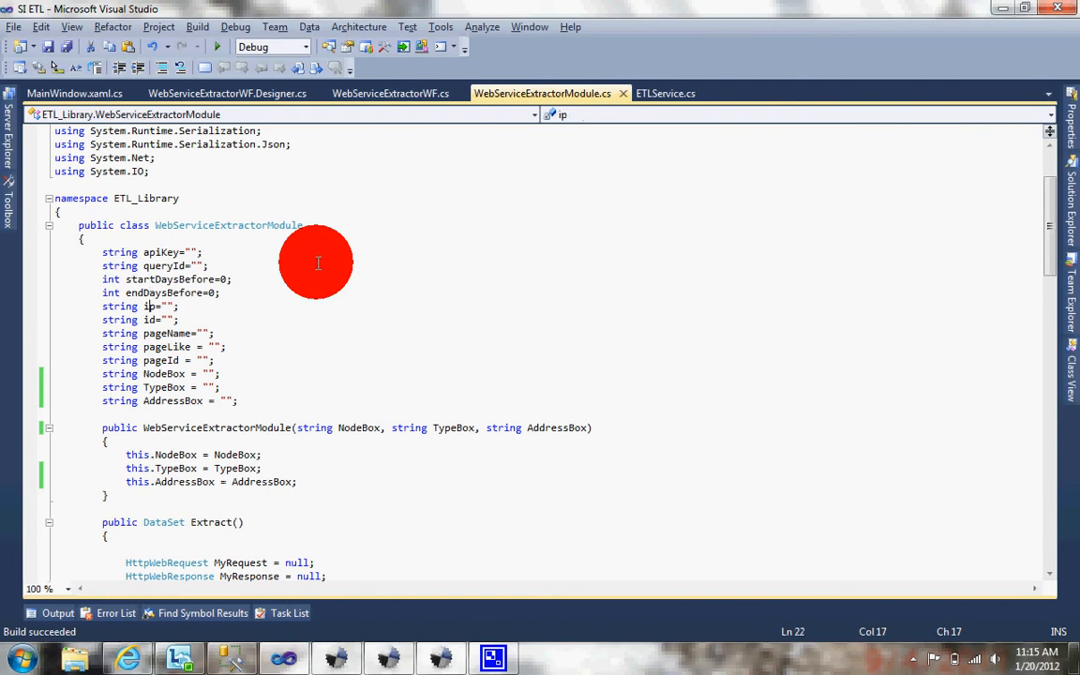
{"action": "key", "text": "Down"}
{"action": "key", "text": "Down"}
{"action": "key", "text": "Down"}
{"action": "key", "text": "Down"}
{"action": "key", "text": "Down"}
{"action": "key", "text": "Down"}
{"action": "key", "text": "Down"}
{"action": "key", "text": "Down"}
{"action": "key", "text": "Down"}
{"action": "key", "text": "Down"}
{"action": "key", "text": "Down"}
{"action": "key", "text": "Down"}
{"action": "key", "text": "Down"}
{"action": "key", "text": "Down"}
{"action": "key", "text": "Down"}
{"action": "key", "text": "Down"}
{"action": "key", "text": "Down"}
{"action": "key", "text": "Down"}
{"action": "key", "text": "Down"}
{"action": "key", "text": "Down"}
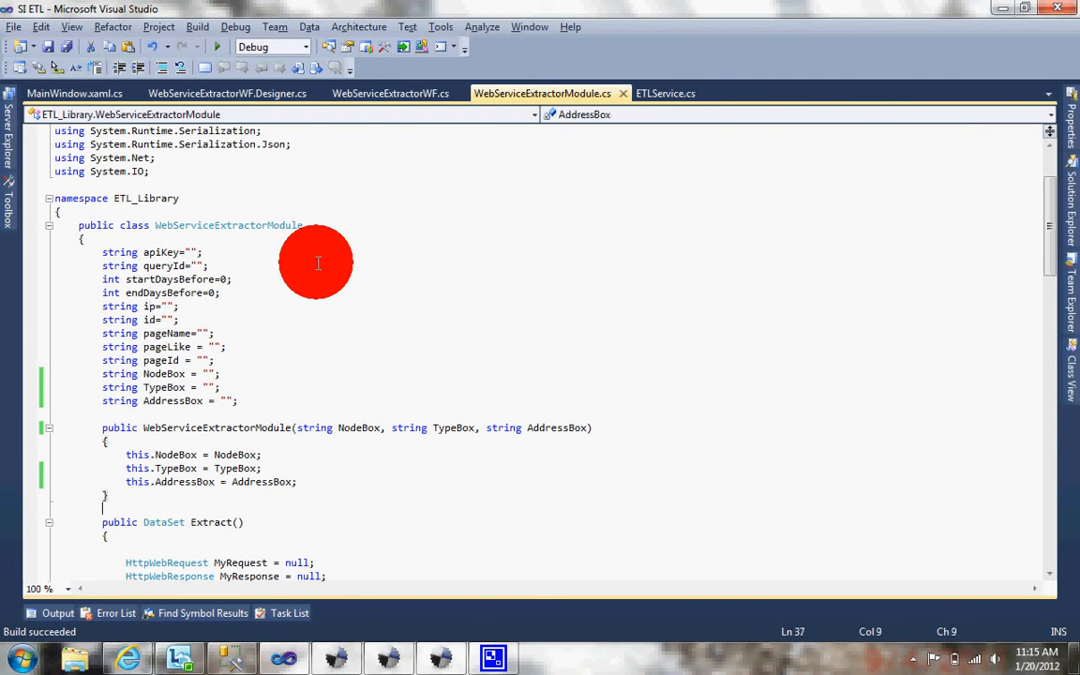
{"action": "key", "text": "Down"}
{"action": "key", "text": "Down"}
{"action": "key", "text": "Down"}
{"action": "key", "text": "Down"}
{"action": "key", "text": "Down"}
{"action": "key", "text": "Down"}
{"action": "key", "text": "Down"}
{"action": "key", "text": "Down"}
{"action": "key", "text": "Down"}
{"action": "key", "text": "Up"}
{"action": "key", "text": "Up"}
{"action": "key", "text": "Up"}
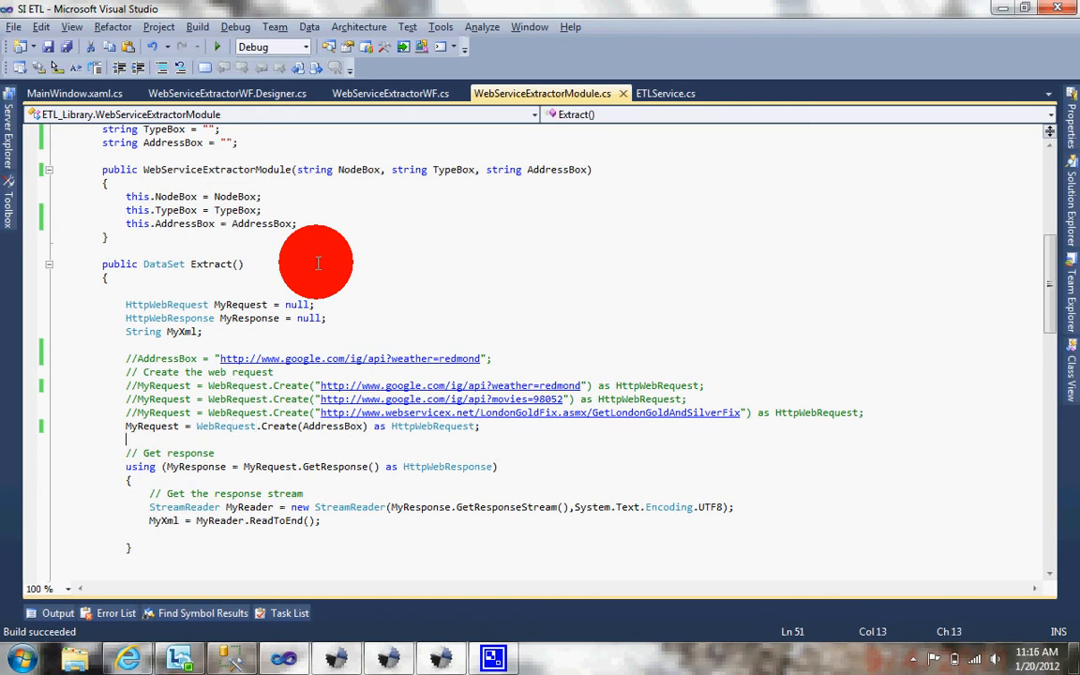
{"action": "key", "text": "Down"}
{"action": "key", "text": "Down"}
{"action": "key", "text": "Down"}
{"action": "key", "text": "Down"}
{"action": "key", "text": "Down"}
{"action": "key", "text": "Down"}
{"action": "key", "text": "Down"}
{"action": "key", "text": "Down"}
{"action": "key", "text": "Down"}
{"action": "key", "text": "Down"}
{"action": "key", "text": "Down"}
{"action": "key", "text": "Down"}
{"action": "key", "text": "Down"}
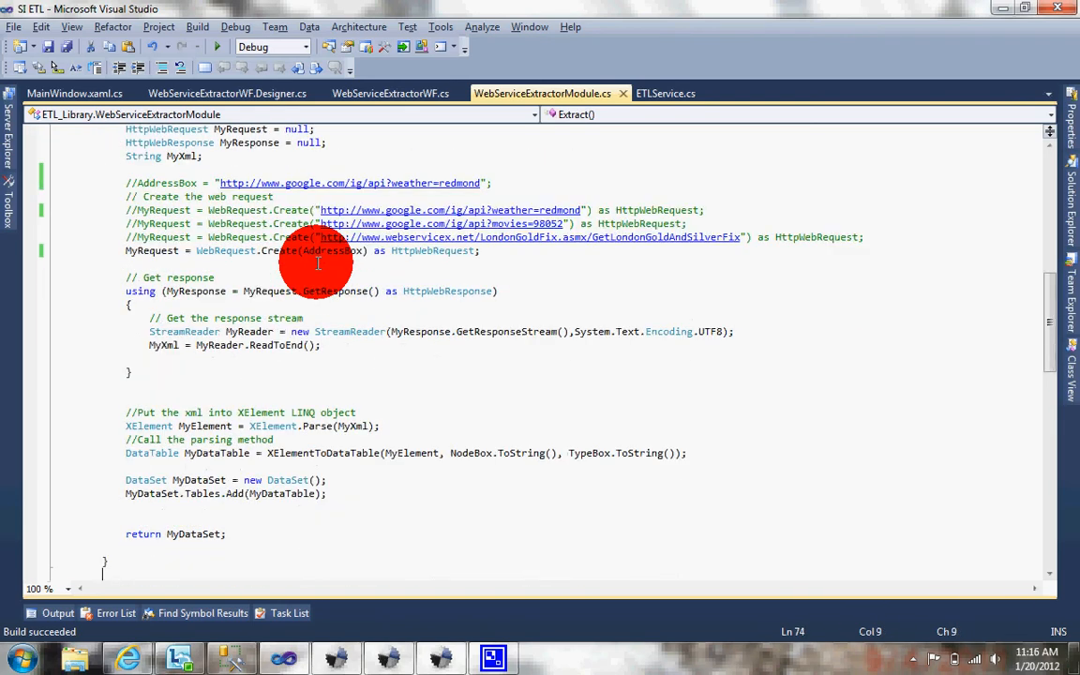
Examine how the XElementToDataTable method builds the columns and fills the rows of the DataTable
{"action": "key", "text": "Down"}
{"action": "key", "text": "Down"}
{"action": "key", "text": "Down"}
{"action": "key", "text": "Down"}
{"action": "key", "text": "Down"}
{"action": "key", "text": "Down"}
{"action": "key", "text": "Down"}
{"action": "key", "text": "Down"}
{"action": "key", "text": "Down"}
{"action": "key", "text": "Down"}
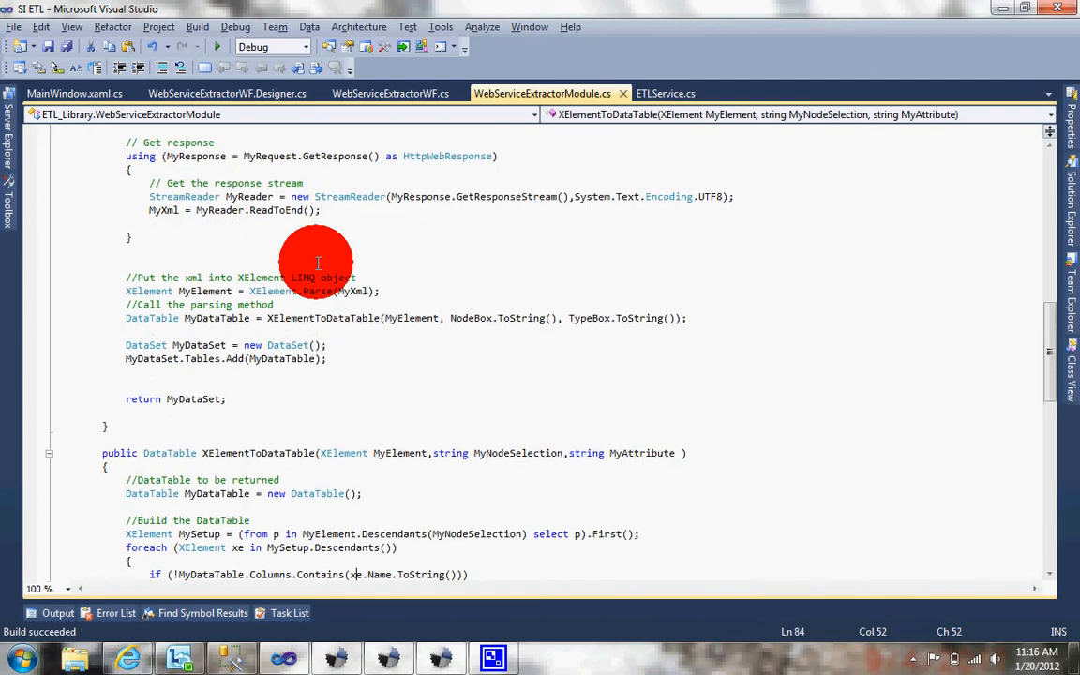
{"action": "key", "text": "Down"}
{"action": "key", "text": "Down"}
{"action": "key", "text": "Down"}
{"action": "key", "text": "Down"}
{"action": "key", "text": "Down"}
{"action": "key", "text": "Down"}
{"action": "key", "text": "Down"}
{"action": "key", "text": "Down"}
{"action": "key", "text": "Down"}
{"action": "key", "text": "Down"}
{"action": "key", "text": "Down"}
{"action": "key", "text": "Down"}
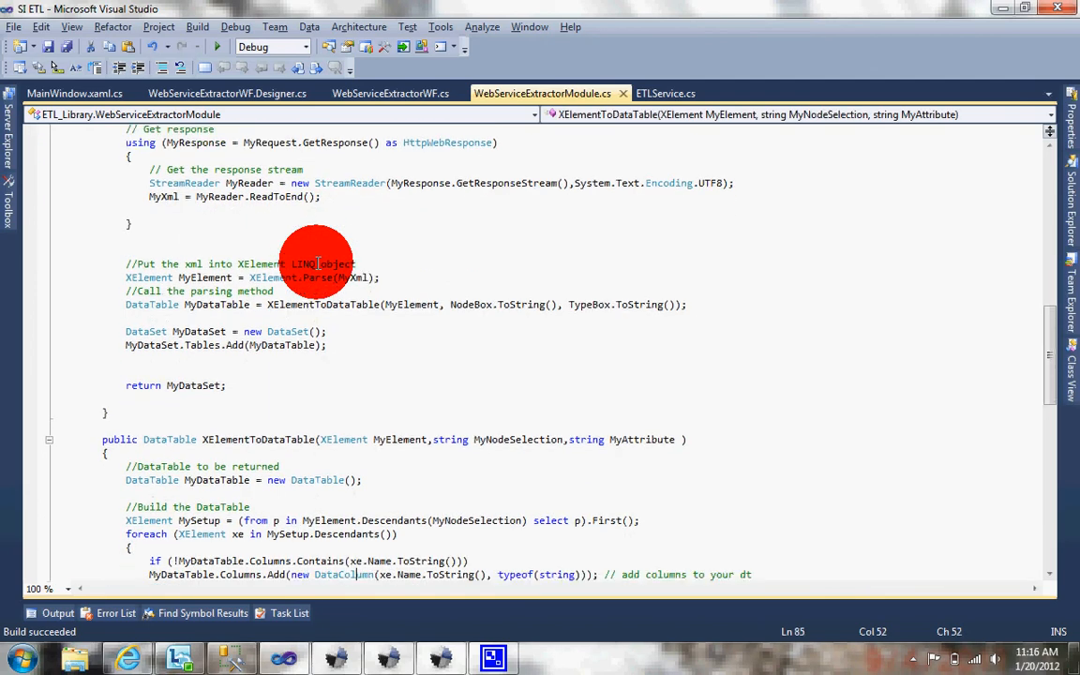
{"action": "key", "text": "Down"}
{"action": "key", "text": "Down"}
{"action": "key", "text": "Down"}
{"action": "key", "text": "Down"}
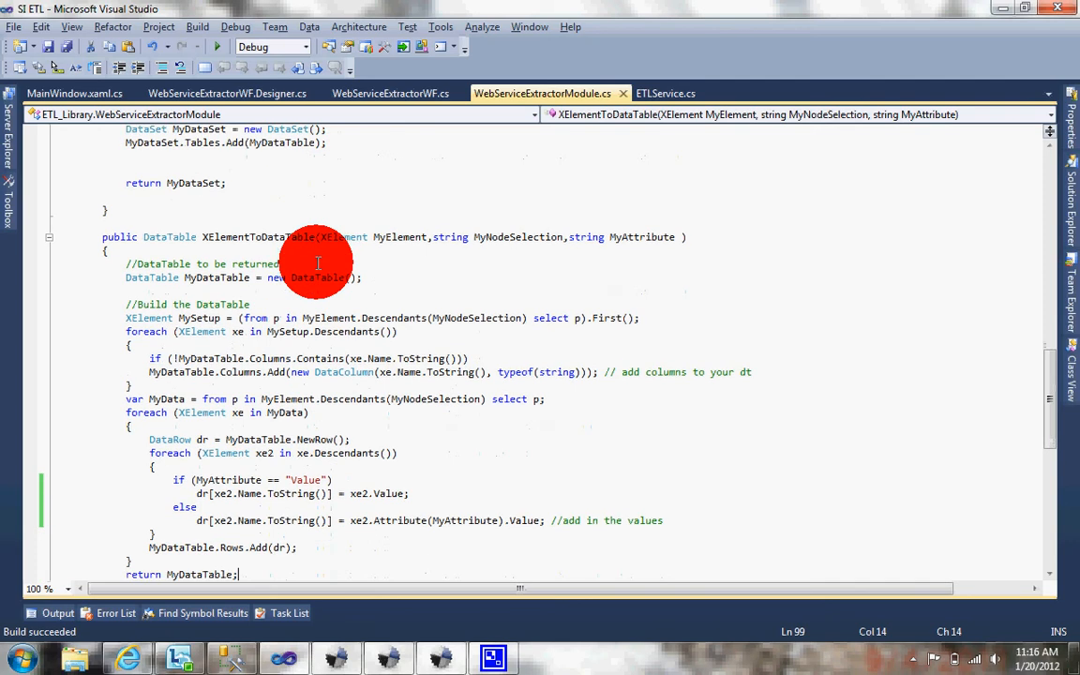
{"action": "key", "text": "Up"}
{"action": "key", "text": "Up"}
{"action": "key", "text": "Up"}
{"action": "key", "text": "Up"}
{"action": "key", "text": "Up"}
{"action": "key", "text": "Up"}
{"action": "key", "text": "Up"}
{"action": "key", "text": "Up"}
{"action": "key", "text": "Up"}
{"action": "key", "text": "Up"}
{"action": "key", "text": "Up"}
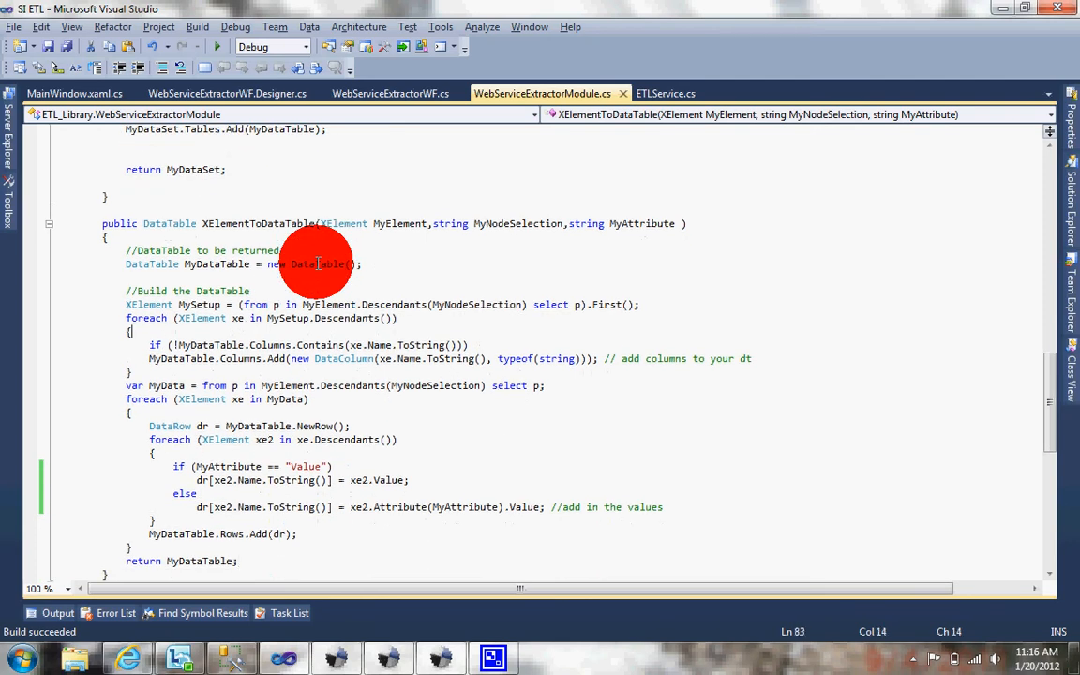
Read the rest of the XElementToDataTable method, from the MyAttribute "Value" check to adding each row and returning MyDataTable
{"action": "key", "text": "Down"}
{"action": "key", "text": "Down"}
{"action": "key", "text": "Down"}
{"action": "key", "text": "Down"}
{"action": "key", "text": "Down"}
{"action": "key", "text": "Down"}
{"action": "key", "text": "Down"}
{"action": "key", "text": "Down"}
{"action": "key", "text": "Down"}
{"action": "key", "text": "Down"}
{"action": "key", "text": "Down"}
{"action": "key", "text": "Down"}
{"action": "key", "text": "Down"}
{"action": "key", "text": "Down"}
{"action": "key", "text": "Down"}
{"action": "key", "text": "Down"}
{"action": "key", "text": "Down"}
{"action": "key", "text": "Down"}
{"action": "key", "text": "Down"}
{"action": "key", "text": "Down"}
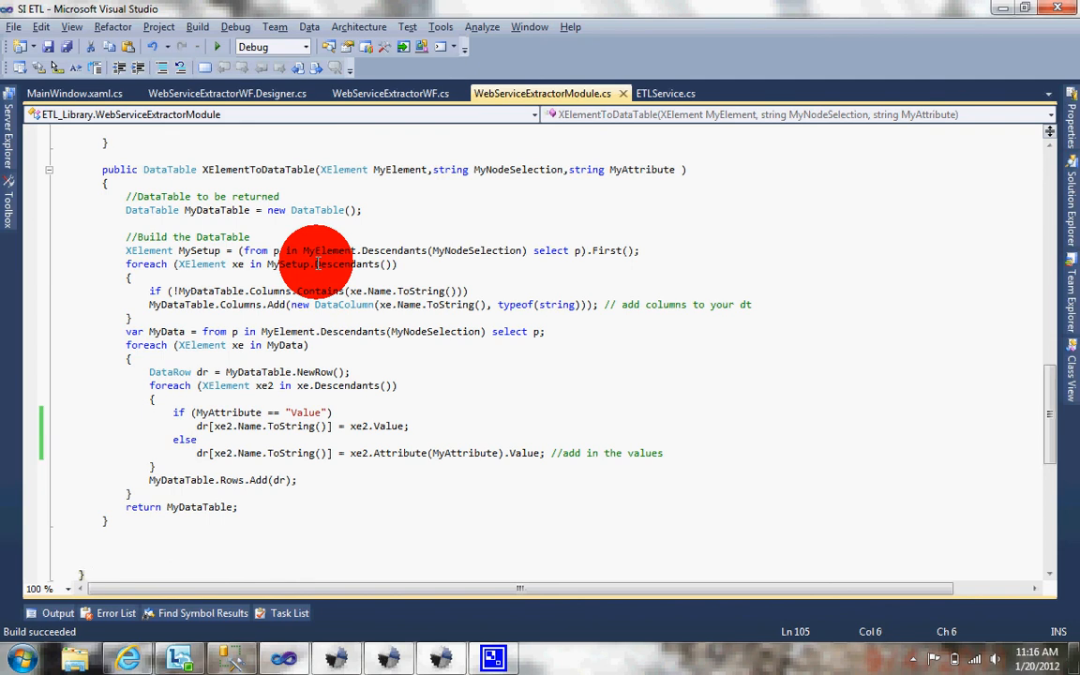
{"action": "key", "text": "Up"}
{"action": "key", "text": "Up"}
{"action": "key", "text": "Up"}
{"action": "key", "text": "Up"}
{"action": "key", "text": "Up"}
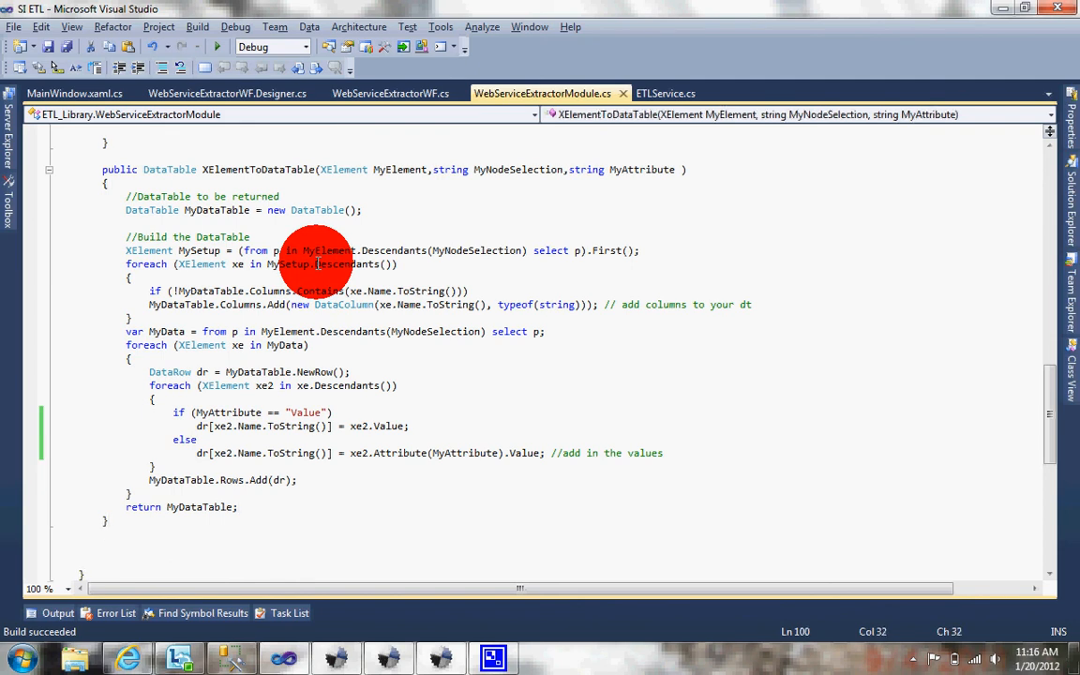
{"action": "key", "text": "Down"}
{"action": "key", "text": "Down"}
{"action": "key", "text": "Down"}
Recheck the Extract method from getting the response to adding the parsed DataTable to MyDataSet, and switch to the SI ETL Jobs window
{"action": "key", "text": "Up"}
{"action": "key", "text": "Up"}
{"action": "key", "text": "Up"}
{"action": "key", "text": "Up"}
{"action": "key", "text": "Up"}
{"action": "key", "text": "Up"}
{"action": "key", "text": "Up"}
{"action": "key", "text": "Up"}
{"action": "key", "text": "Up"}
{"action": "key", "text": "Up"}
{"action": "key", "text": "Up"}
{"action": "key", "text": "Up"}
{"action": "key", "text": "Up"}
{"action": "key", "text": "Up"}
{"action": "key", "text": "Up"}
{"action": "key", "text": "Up"}
{"action": "key", "text": "Up"}
{"action": "key", "text": "Up"}
{"action": "key", "text": "Up"}
{"action": "key", "text": "Up"}
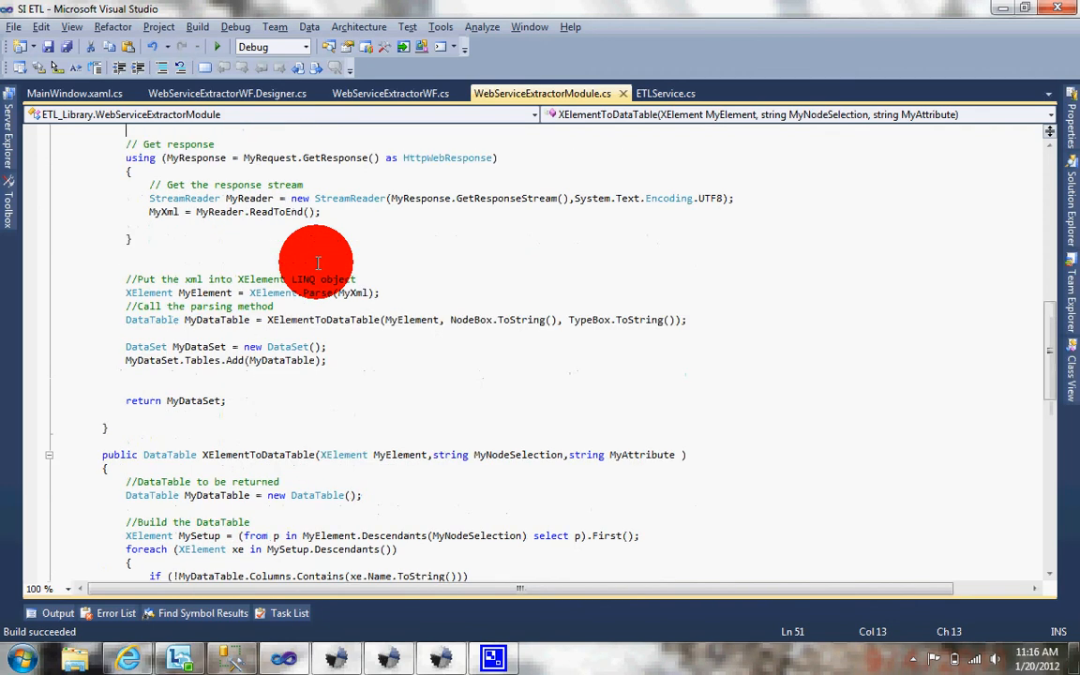
{"action": "key", "text": "Up"}
{"action": "key", "text": "Down"}
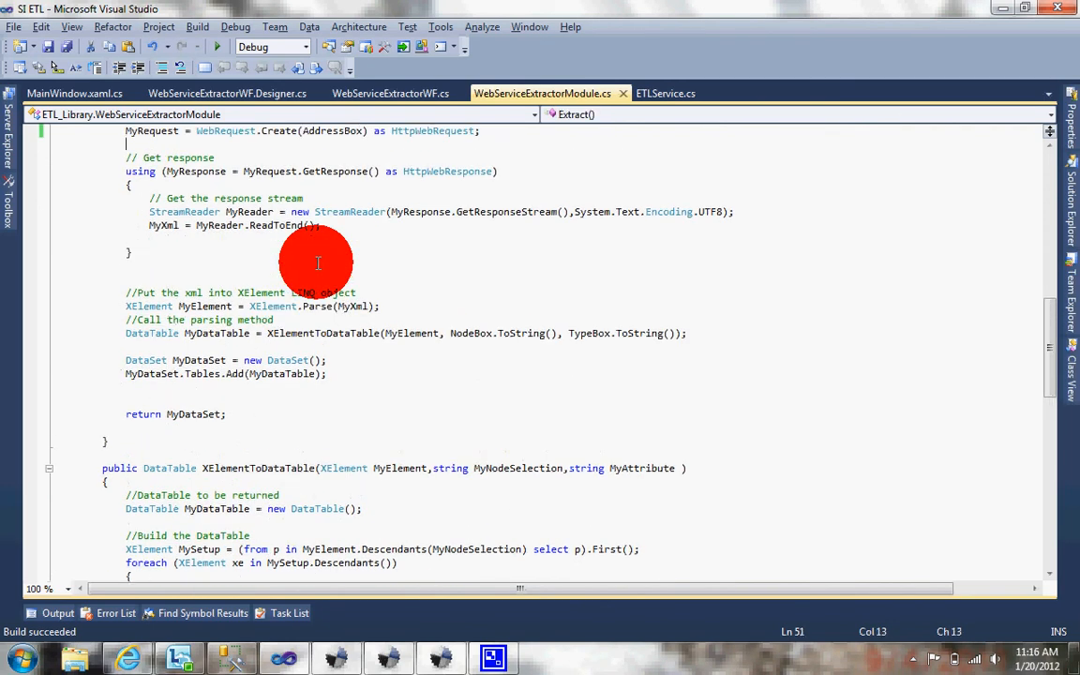
{"action": "key", "text": "Down"}
{"action": "key", "text": "Down"}
{"action": "key", "text": "Down"}
{"action": "key", "text": "Down"}
{"action": "key", "text": "Down"}
{"action": "key", "text": "Down"}
{"action": "key", "text": "Down"}
{"action": "key", "text": "Down"}
{"action": "key", "text": "Down"}
{"action": "key", "text": "Down"}
{"action": "key", "text": "Down"}
{"action": "key", "text": "Down"}
{"action": "key", "text": "Down"}
{"action": "key", "text": "Down"}
{"action": "key", "text": "Down"}
{"action": "key", "text": "Down"}
{"action": "key", "text": "Down"}
{"action": "key", "text": "Down"}
{"action": "key", "text": "Down"}
{"action": "key", "text": "Down"}
{"action": "key", "text": "End"}
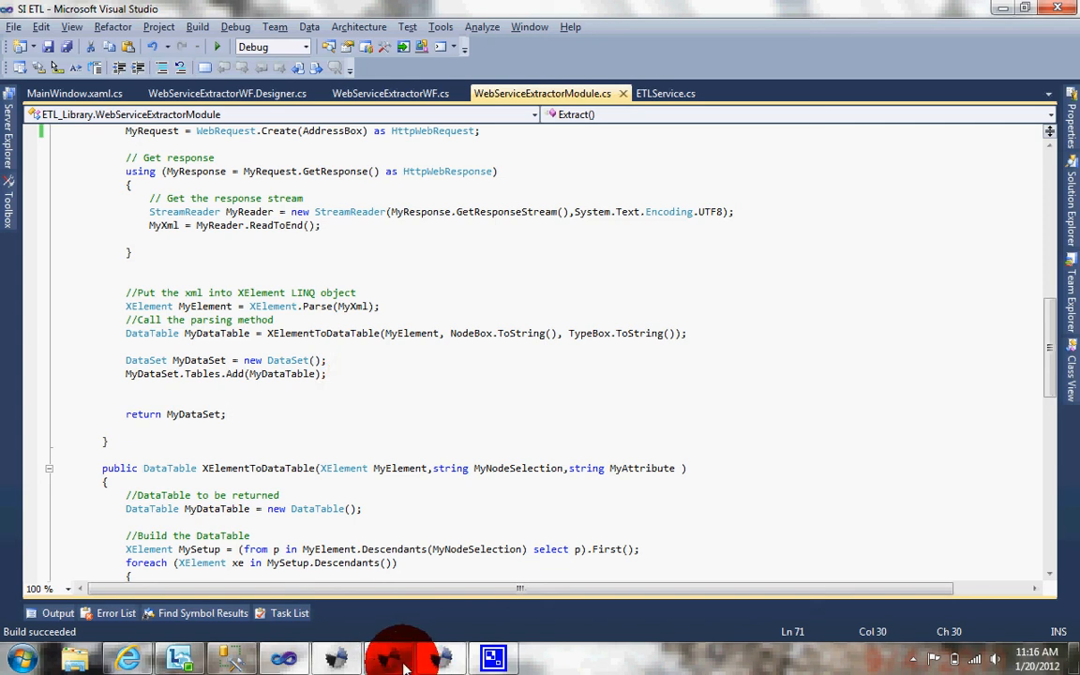
{"action": "left_click", "coordinate": [347, 663]}
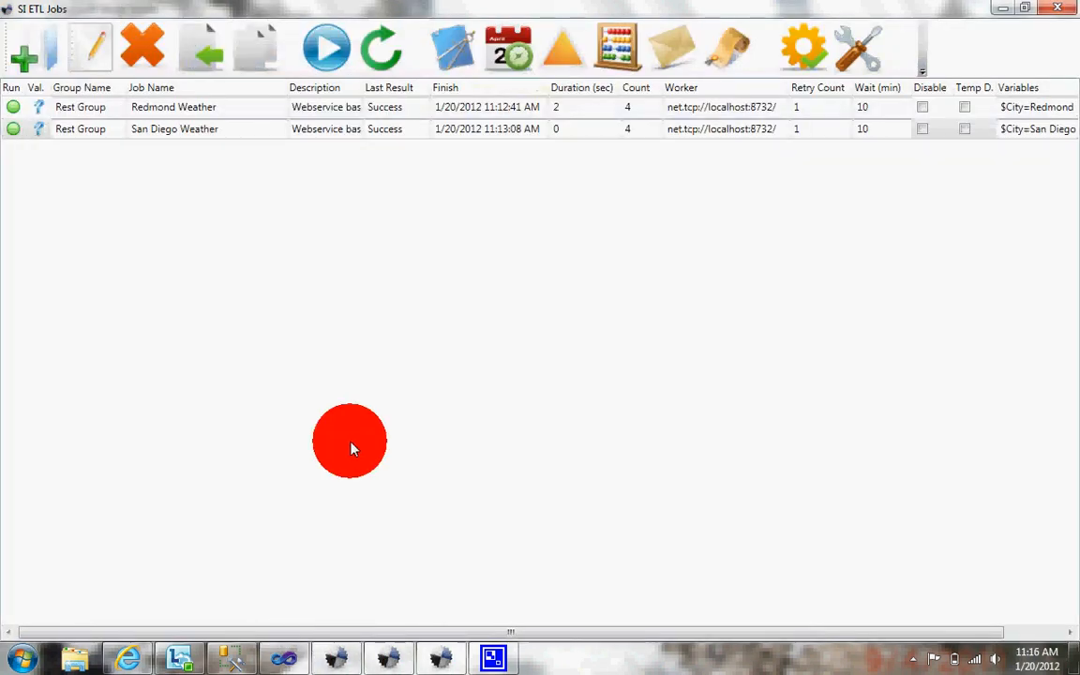